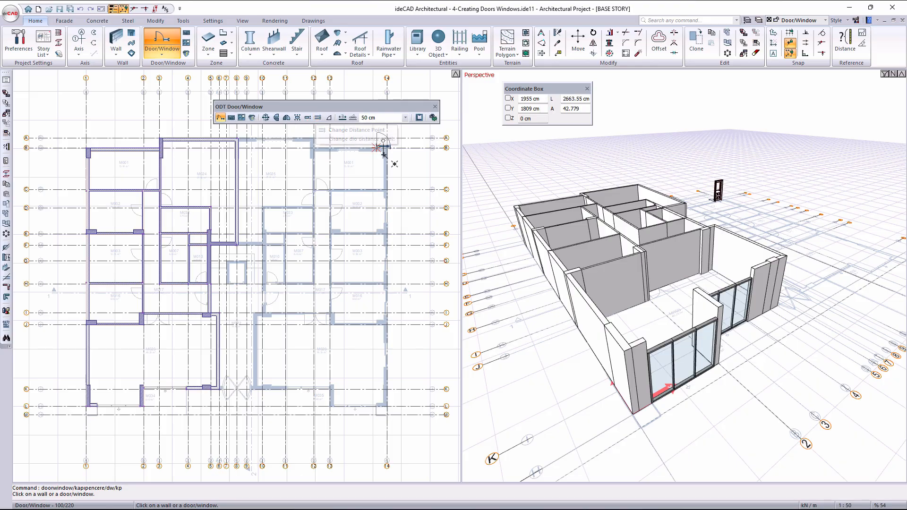
- Open the door/window settings at the type library and expand the 1.100, 1.200 and 1.50 folders
{"action": "left_click", "coordinate": [433, 118]}
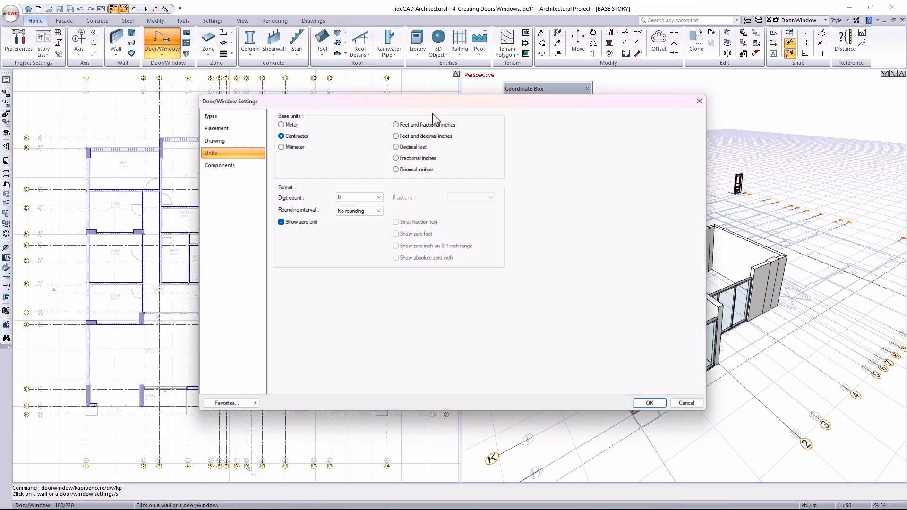
{"action": "left_click", "coordinate": [234, 117]}
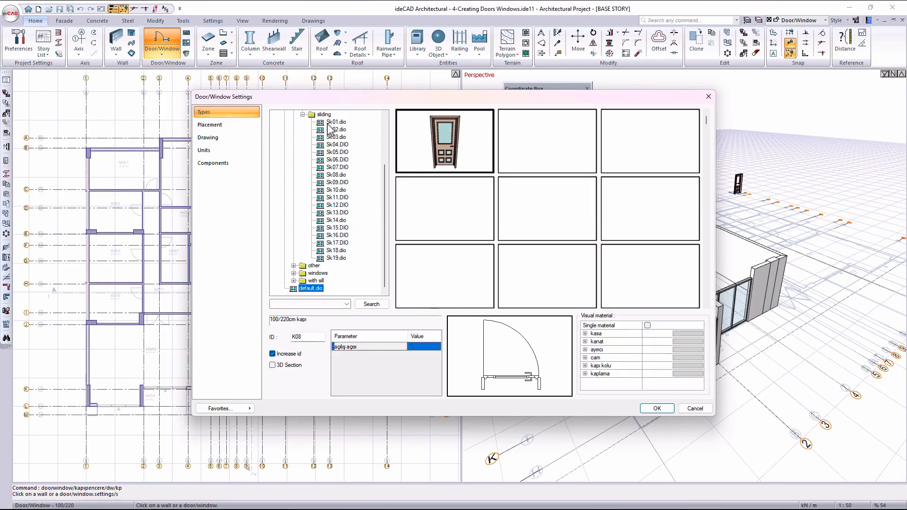
{"action": "scroll", "coordinate": [302, 142], "scroll_direction": "up", "scroll_amount": 3}
{"action": "double_click", "coordinate": [293, 138]}
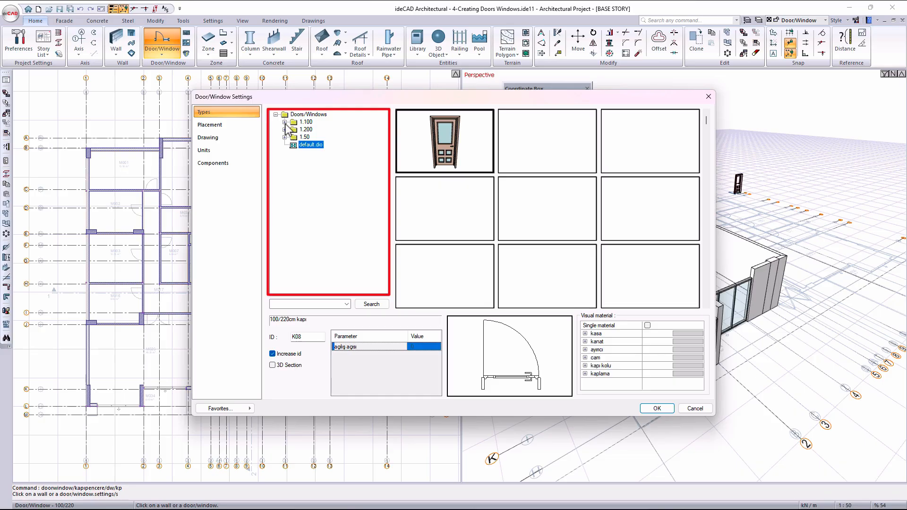
{"action": "left_click", "coordinate": [285, 122]}
{"action": "left_click", "coordinate": [285, 167]}
{"action": "left_click", "coordinate": [286, 212]}
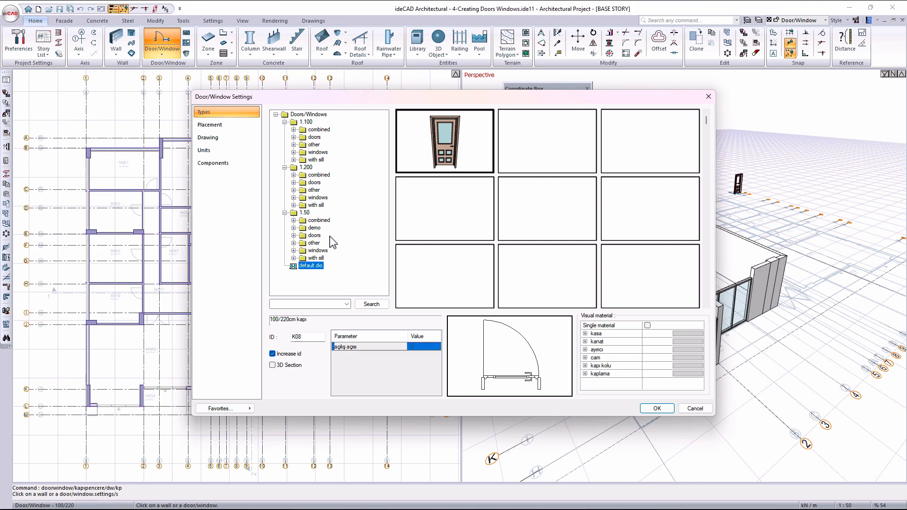
{"action": "left_click", "coordinate": [304, 213]}
- Choose the 100/220 cm simple single-leaf door with a gridded glass upper panel from the 1.50 doors library
{"action": "left_click", "coordinate": [293, 236]}
{"action": "left_click", "coordinate": [324, 250]}
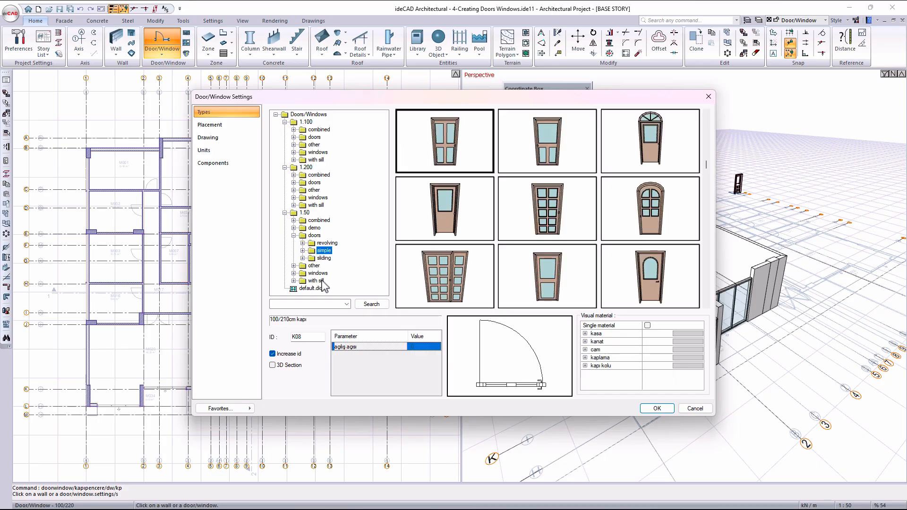
{"action": "left_click", "coordinate": [304, 251]}
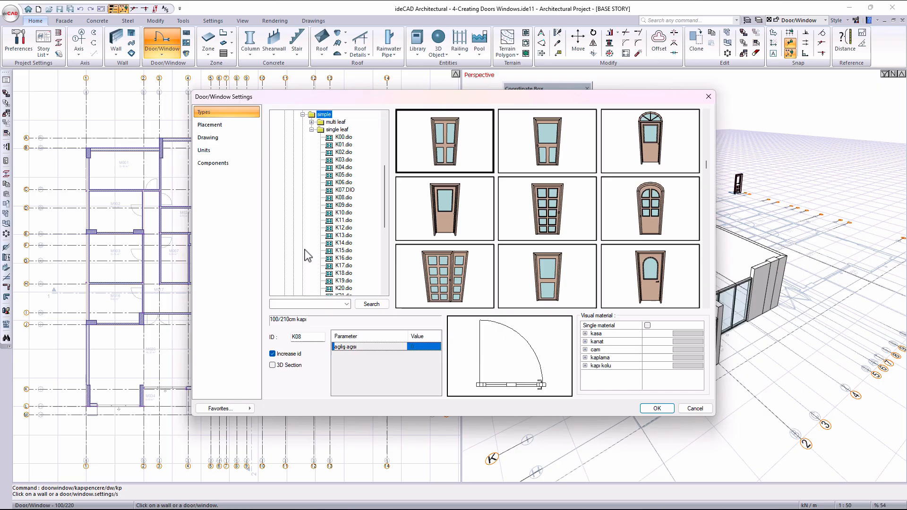
{"action": "left_click", "coordinate": [344, 137]}
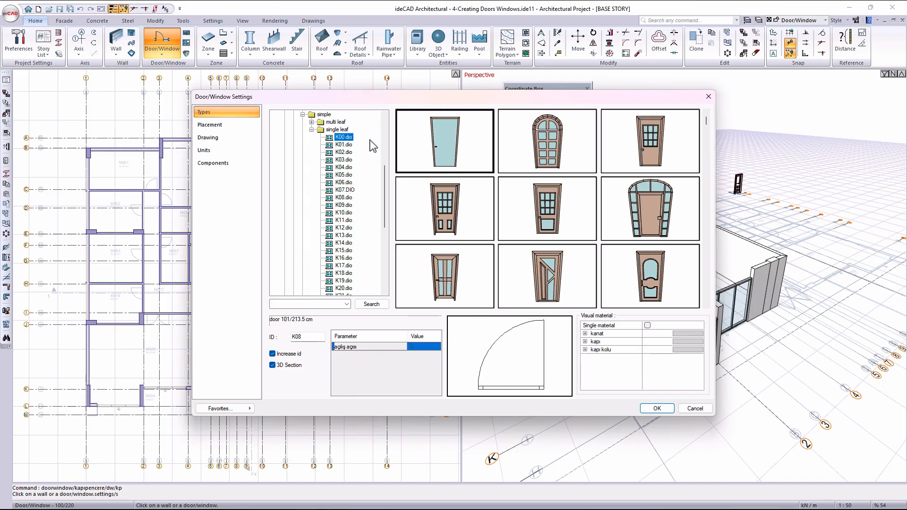
{"action": "left_click", "coordinate": [666, 154]}
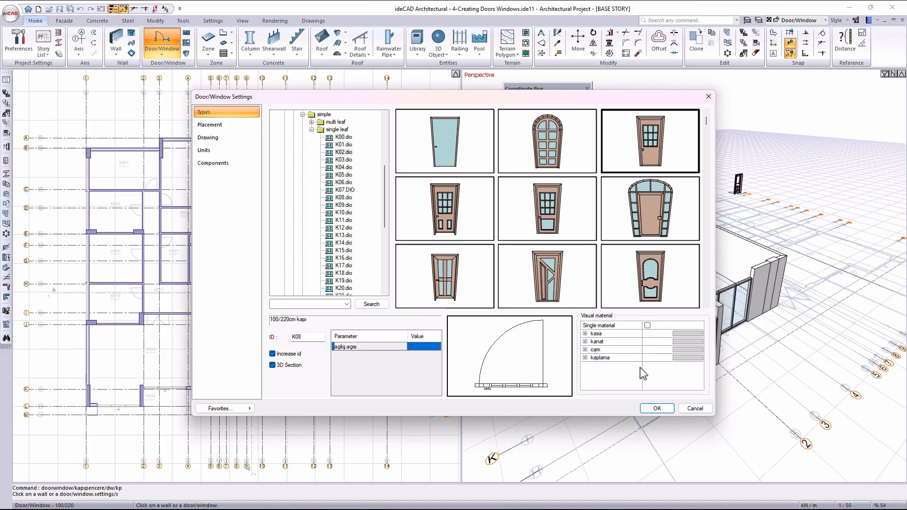
- Set the door's placement height to 210 cm and width to 90 cm and apply the settings
{"action": "left_click", "coordinate": [229, 126]}
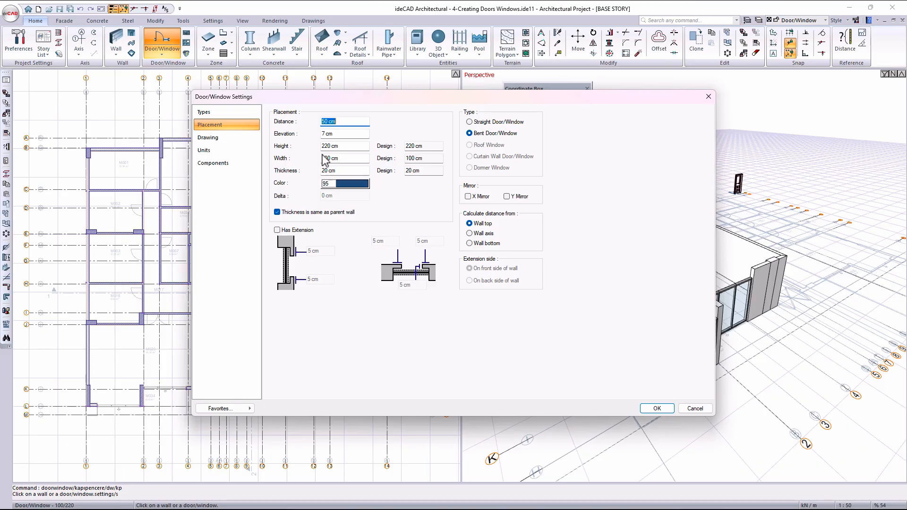
{"action": "left_click", "coordinate": [336, 146]}
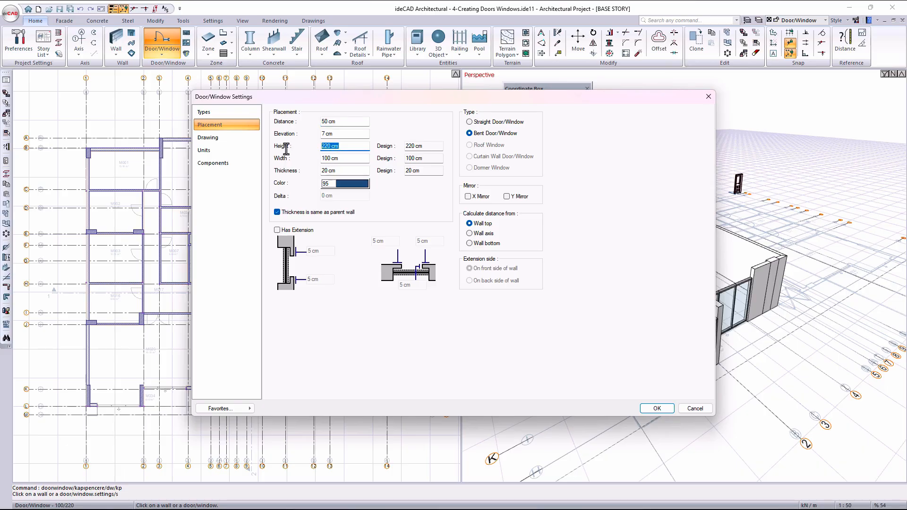
{"action": "type", "text": "210"}
{"action": "key", "text": "Tab"}
{"action": "type", "text": "9"}
{"action": "left_click", "coordinate": [656, 409]}
- Place the 90/210 door in the wall between rooms M016 and M017, opening into M016
{"action": "scroll", "coordinate": [189, 221], "scroll_direction": "up", "scroll_amount": 5}
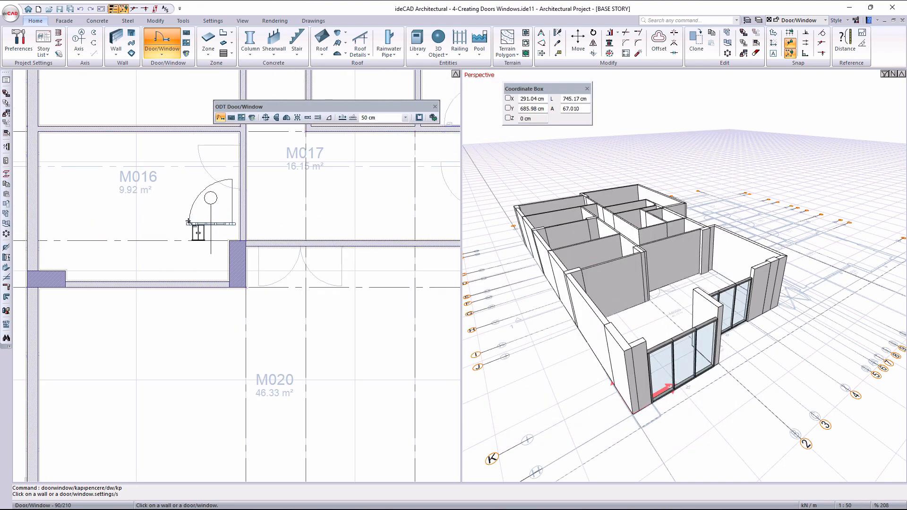
{"action": "middle_click_drag", "start_coordinate": [188, 221], "coordinate": [210, 356]}
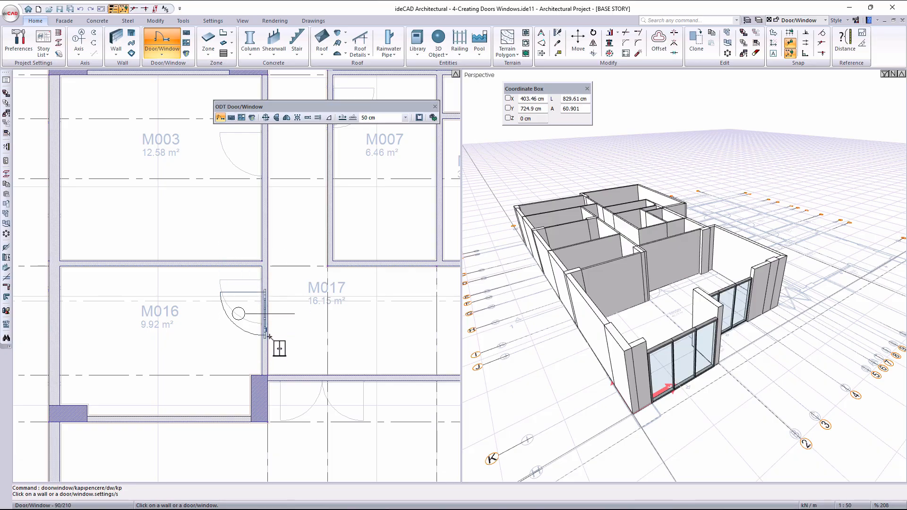
{"action": "left_click", "coordinate": [267, 313]}
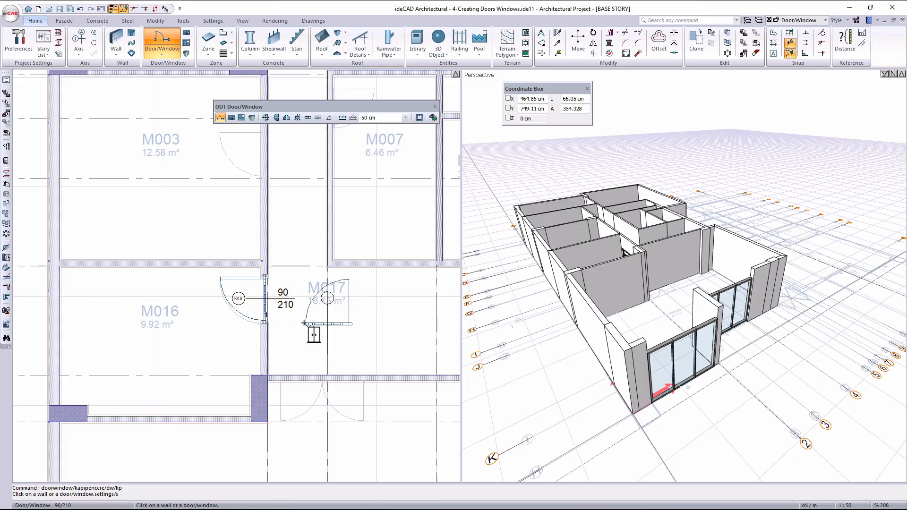
- Cycle the door preview through its placement reference points, opening sides and hinge sides back to the starting orientation
{"action": "middle_click_drag", "start_coordinate": [359, 251], "coordinate": [312, 377]}
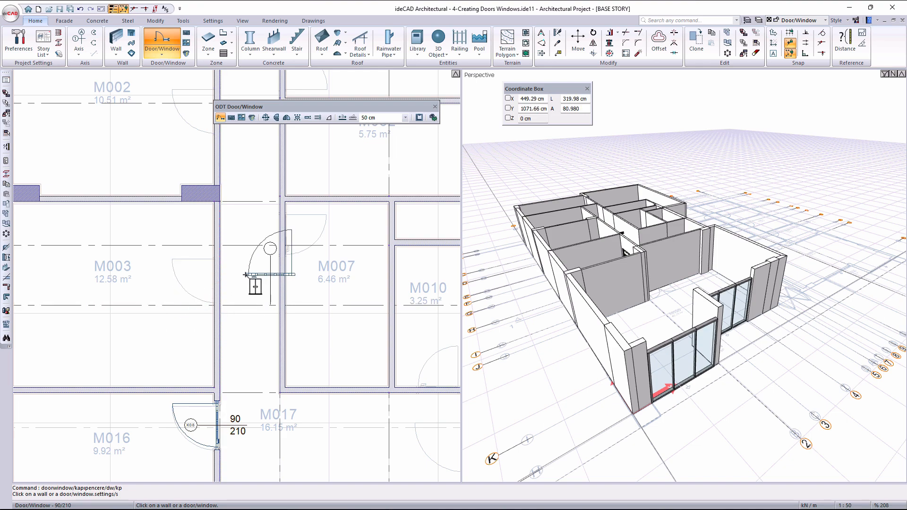
{"action": "key", "text": "1"}
{"action": "key", "text": "1"}
{"action": "key", "text": "1"}
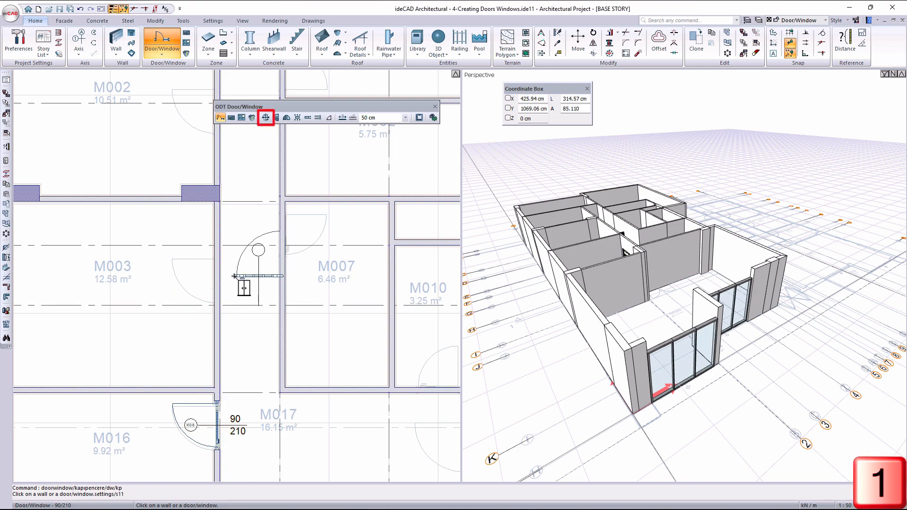
{"action": "key", "text": "1"}
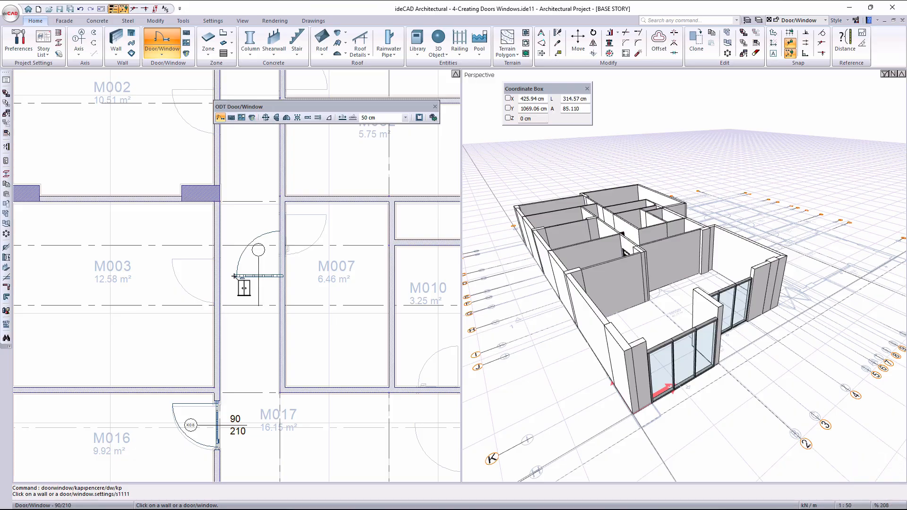
{"action": "key", "text": "2"}
{"action": "key", "text": "2"}
{"action": "key", "text": "2"}
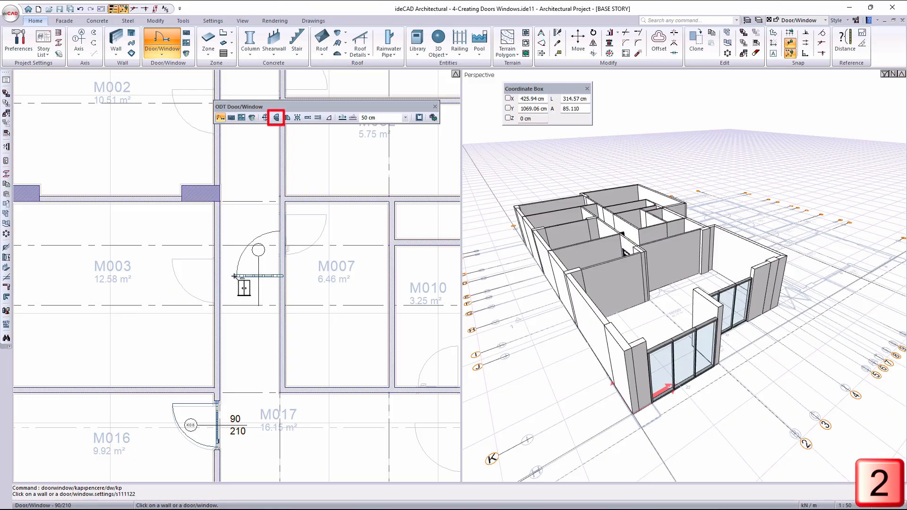
{"action": "key", "text": "2"}
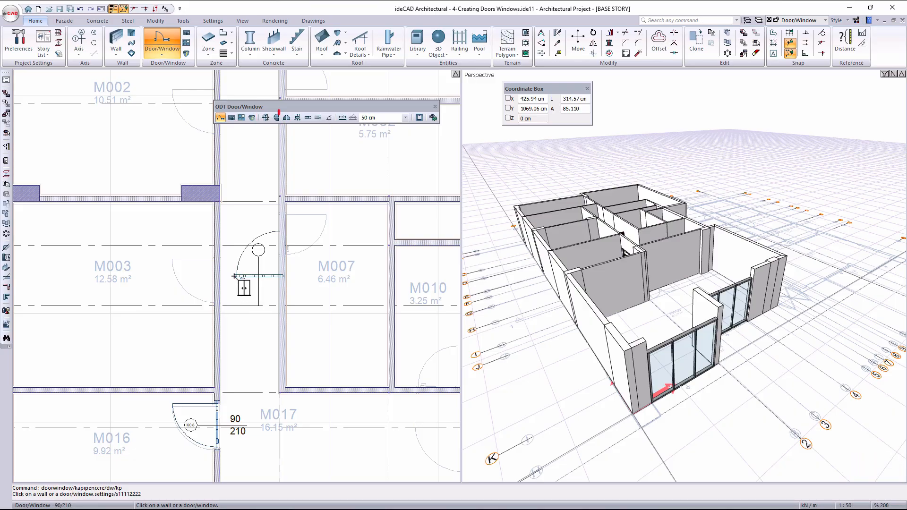
{"action": "key", "text": "3"}
{"action": "key", "text": "3"}
{"action": "key", "text": "3"}
- Mirror the door preview, change its reference point and place the door in M007's corridor wall, opening into M007
{"action": "key", "text": "3"}
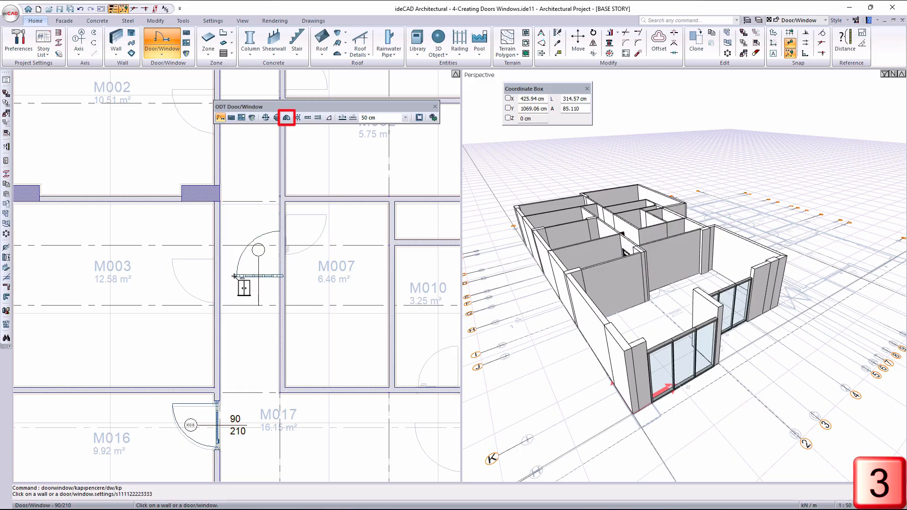
{"action": "key", "text": "3"}
{"action": "key", "text": "2"}
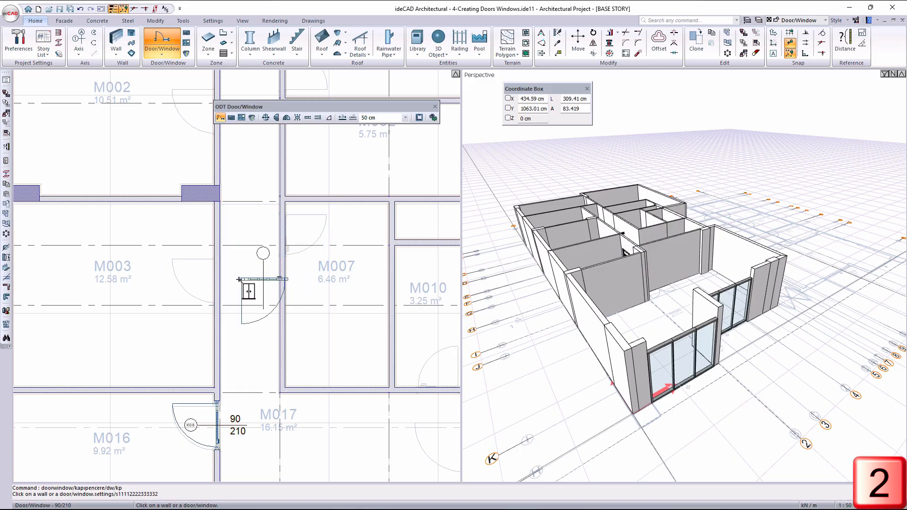
{"action": "key", "text": "3"}
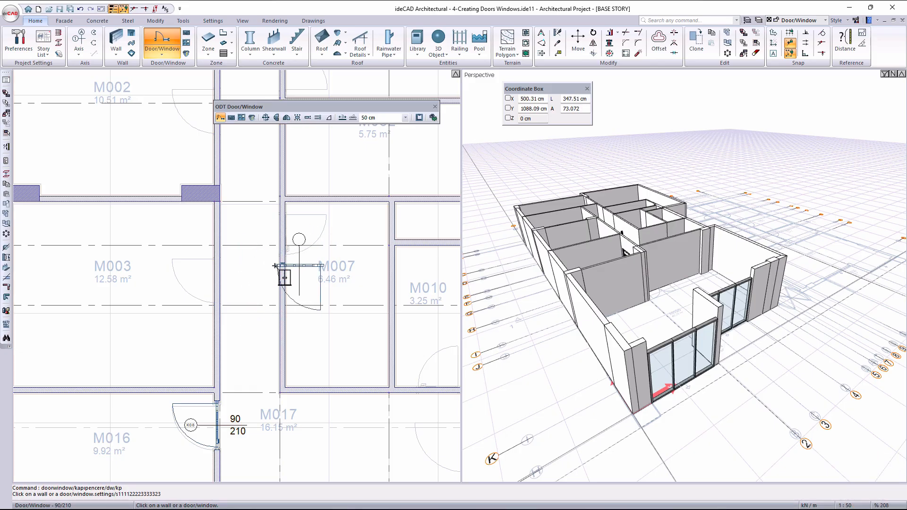
{"action": "key", "text": "1"}
{"action": "left_click", "coordinate": [283, 251]}
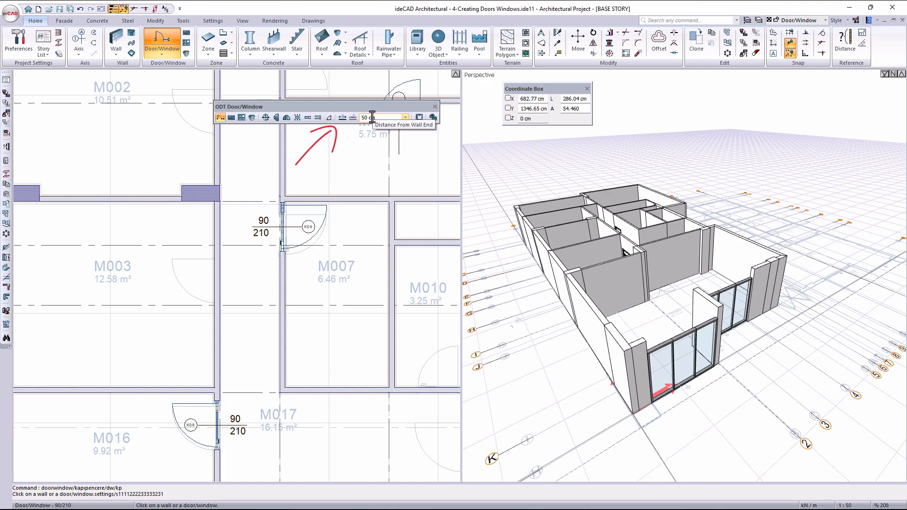
- Turn on placement by distance from the wall end at 10 cm and place a door in the wall between M001 and the corridor
{"action": "left_click", "coordinate": [341, 117]}
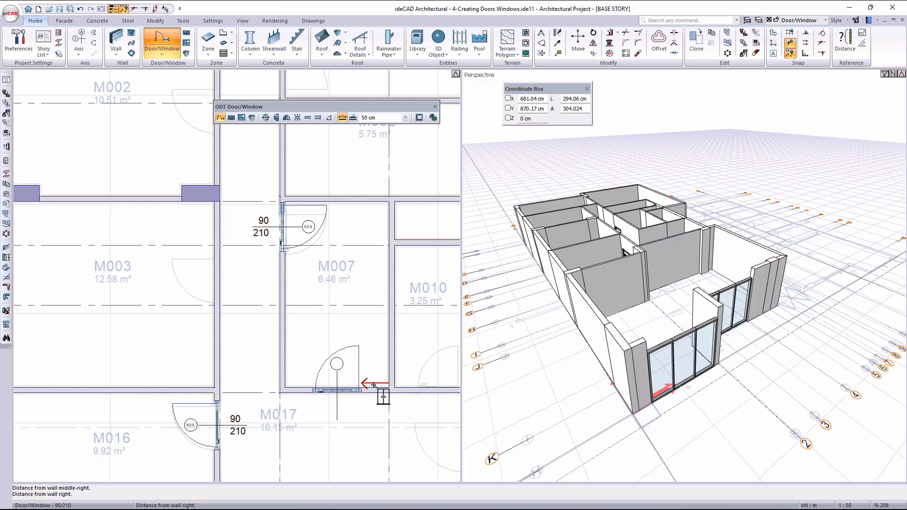
{"action": "left_click", "coordinate": [373, 117]}
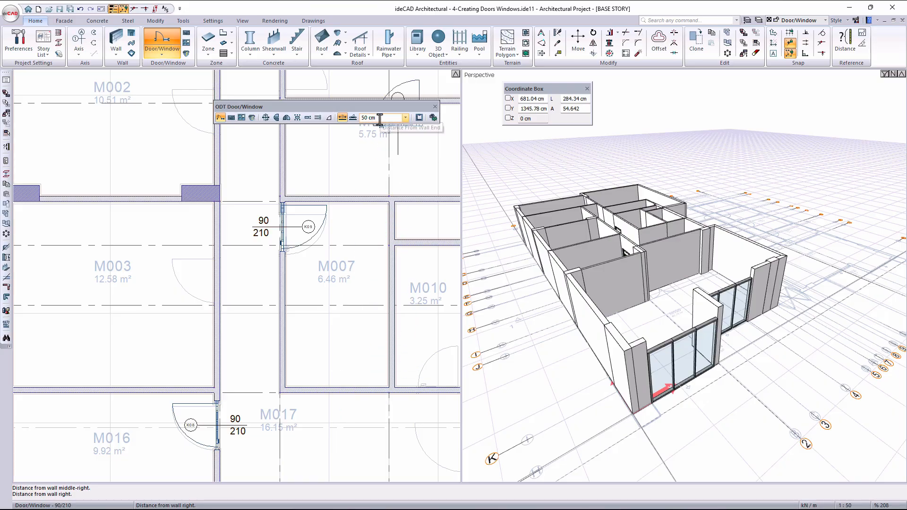
{"action": "type", "text": "10"}
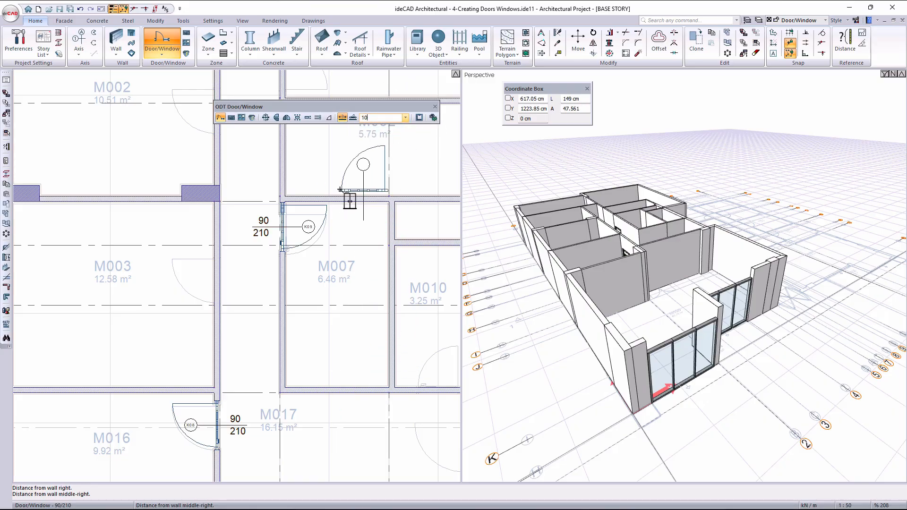
{"action": "middle_click_drag", "start_coordinate": [342, 216], "coordinate": [357, 436]}
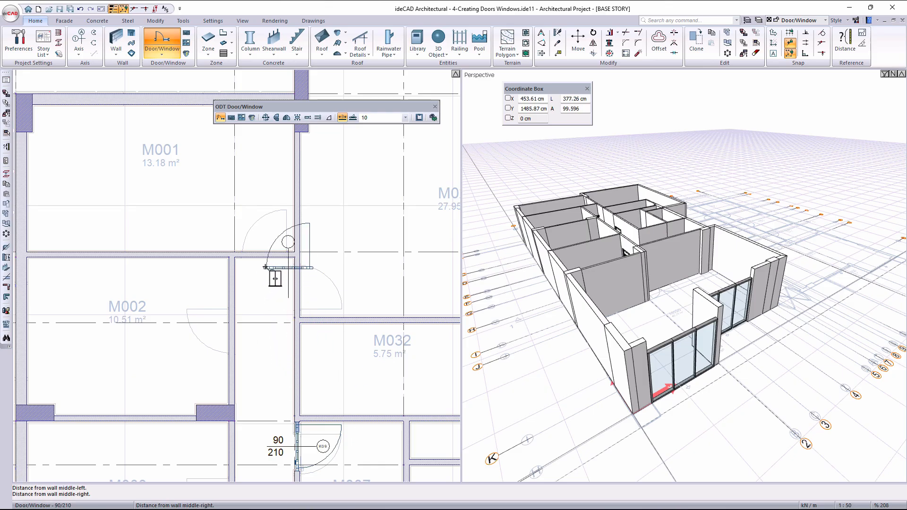
{"action": "left_click", "coordinate": [280, 254]}
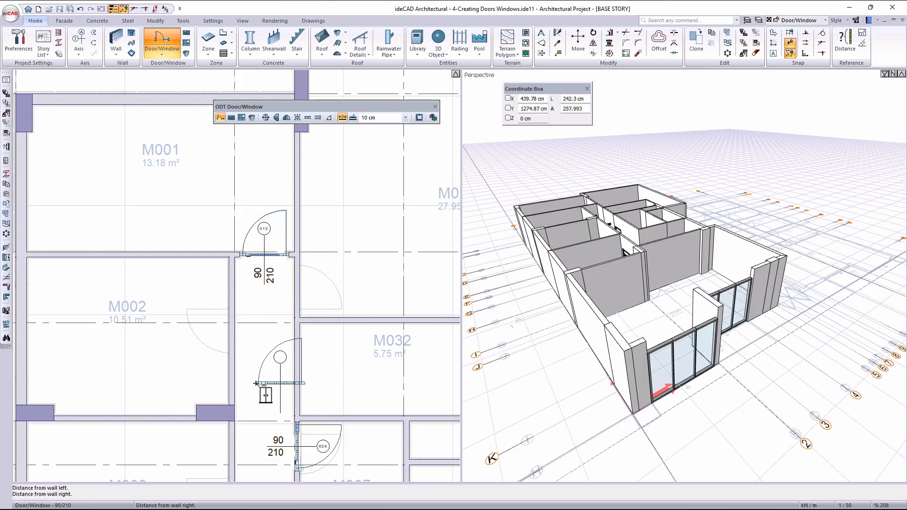
- Set the distance from the wall end to 50 cm and place a door in M002's corridor wall
{"action": "middle_click_drag", "start_coordinate": [257, 380], "coordinate": [294, 324]}
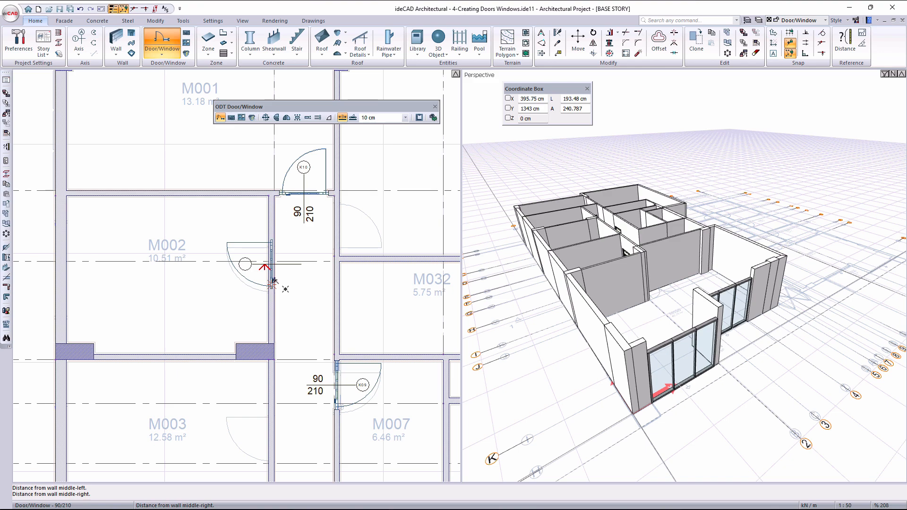
{"action": "left_click", "coordinate": [381, 118]}
{"action": "type", "text": "50"}
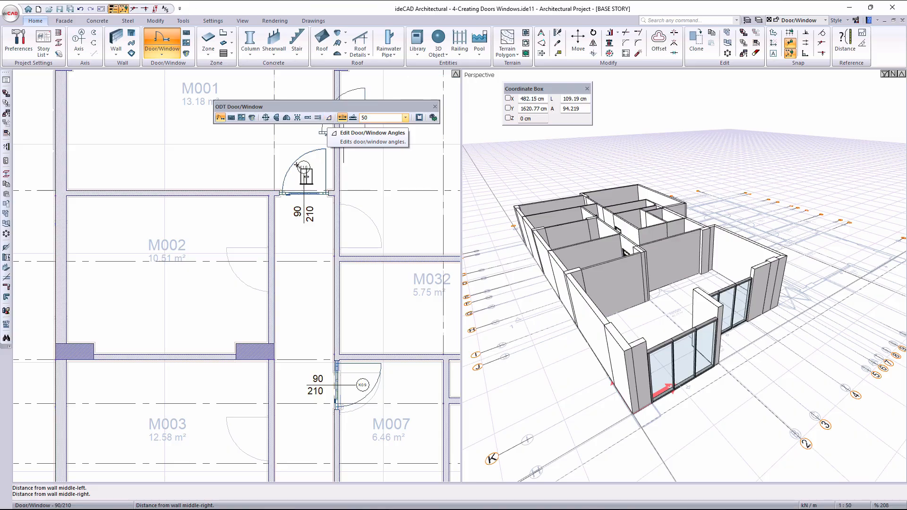
{"action": "left_click", "coordinate": [283, 278]}
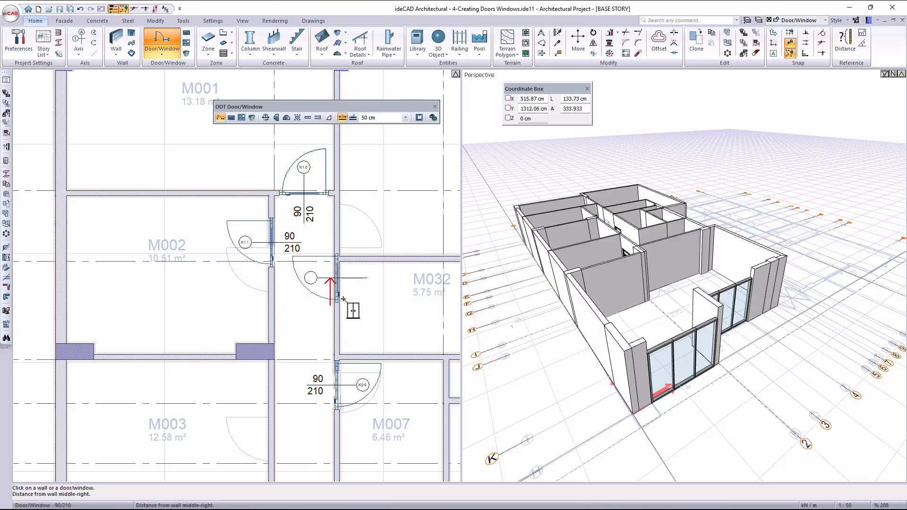
- Turn on Use Dio Reference and place another door in M002's corridor wall, 50 cm below the existing one, ending the command
{"action": "left_click", "coordinate": [353, 118]}
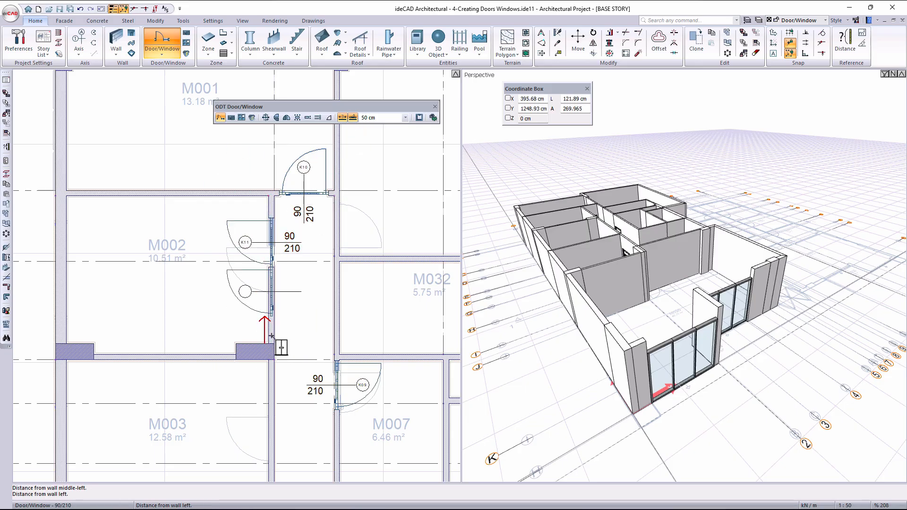
{"action": "left_click", "coordinate": [282, 263]}
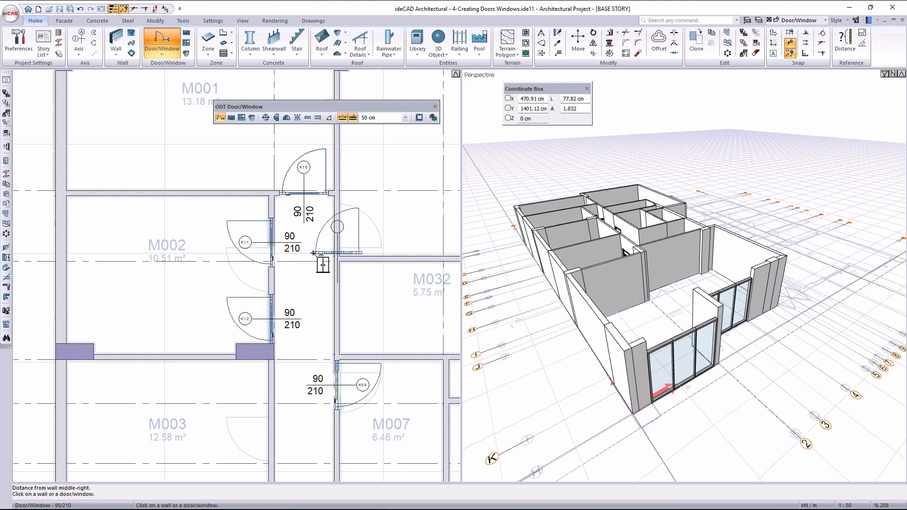
{"action": "key", "text": "Escape"}
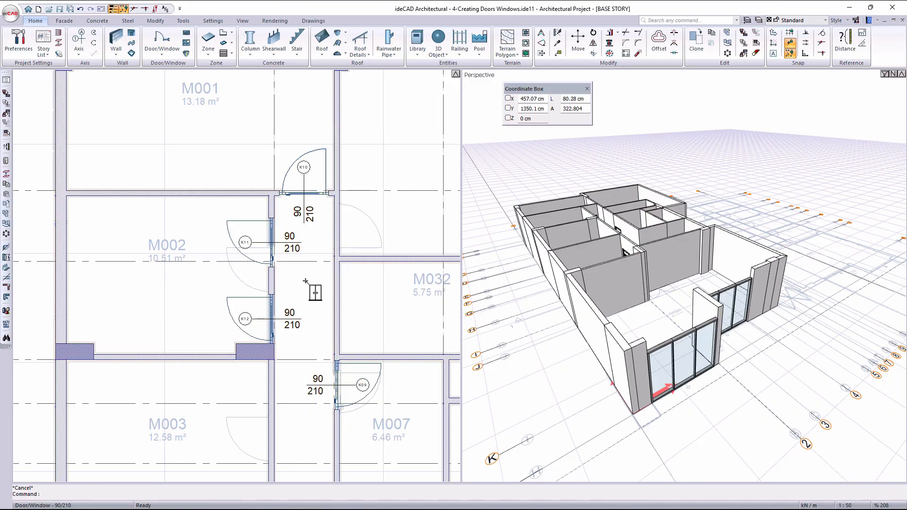
- Set the opening angle of the door in M007's corridor wall to 45 and apply the change
{"action": "scroll", "coordinate": [299, 299], "scroll_direction": "down", "scroll_amount": 1}
{"action": "middle_click_drag", "start_coordinate": [301, 322], "coordinate": [320, 171]}
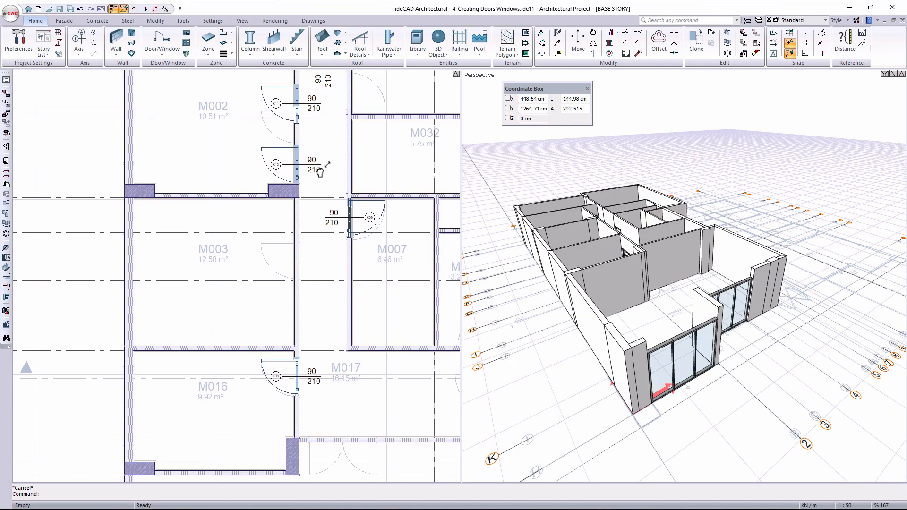
{"action": "mouse_move", "coordinate": [592, 225]}
{"action": "middle_mouse_down"}
{"action": "mouse_move", "coordinate": [587, 269]}
{"action": "mouse_move", "coordinate": [568, 246]}
{"action": "middle_mouse_up"}
{"action": "scroll", "coordinate": [567, 245], "scroll_direction": "up", "scroll_amount": 6}
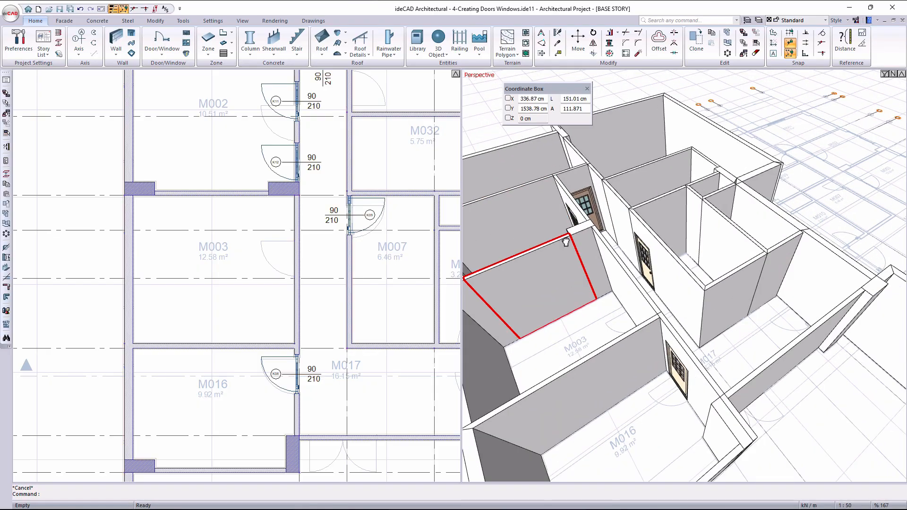
{"action": "scroll", "coordinate": [628, 246], "scroll_direction": "up", "scroll_amount": 3}
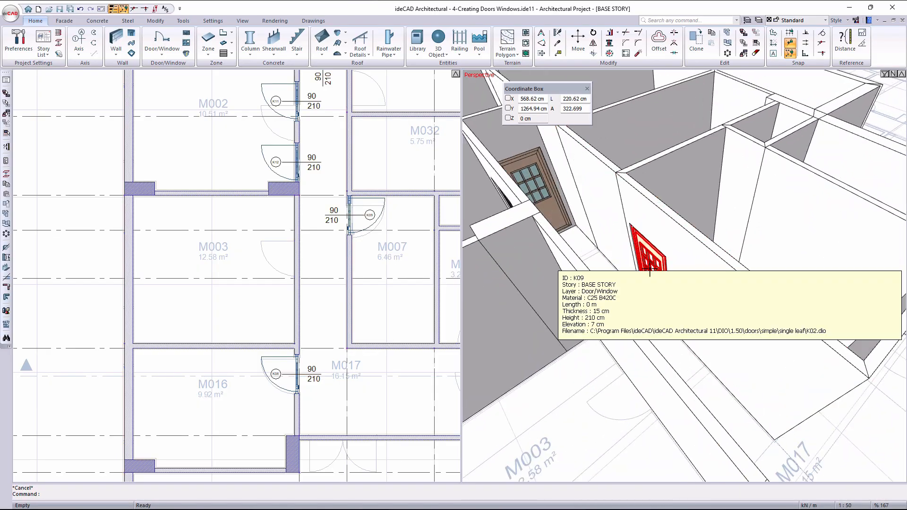
{"action": "double_click", "coordinate": [649, 268]}
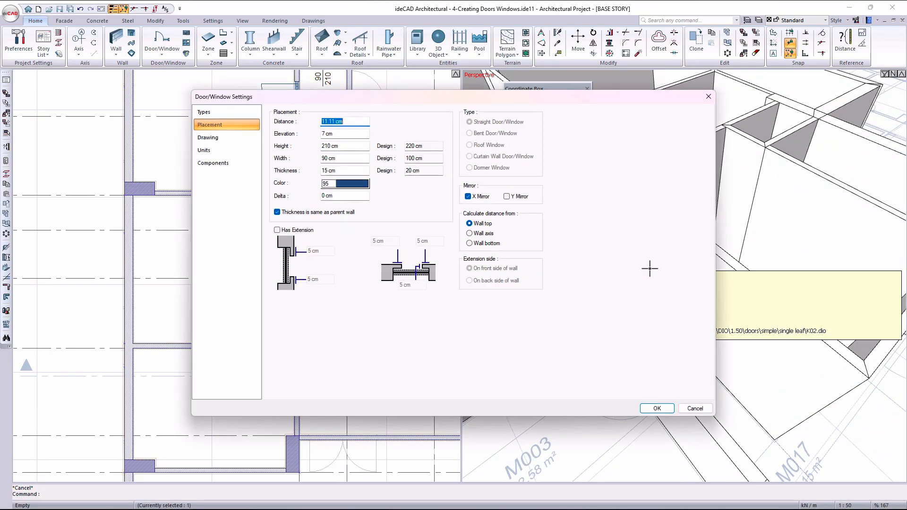
{"action": "left_click", "coordinate": [247, 111]}
{"action": "left_click", "coordinate": [426, 347]}
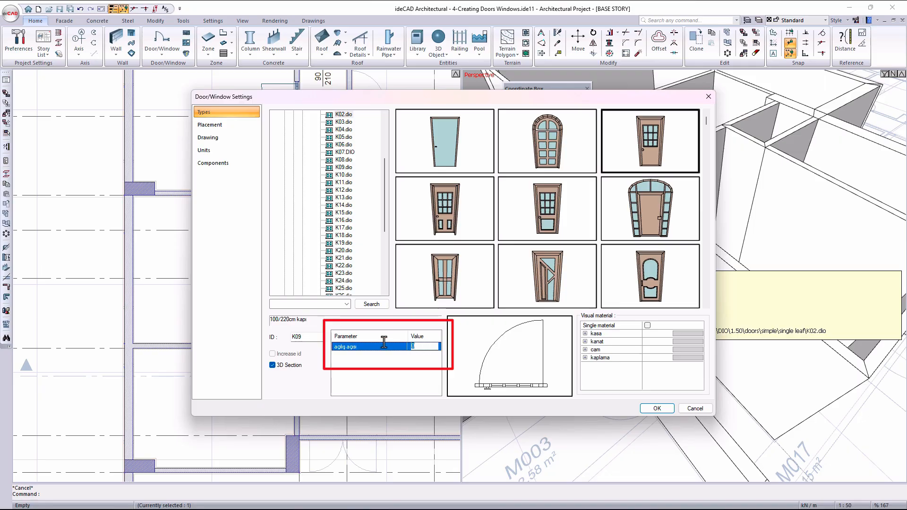
{"action": "type", "text": "45"}
{"action": "key", "text": "Return"}
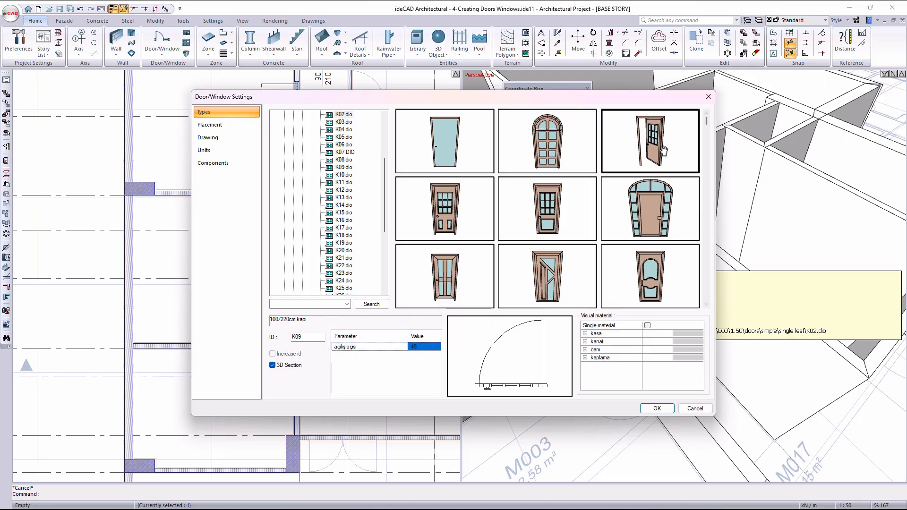
{"action": "left_click_drag", "start_coordinate": [664, 150], "coordinate": [675, 150]}
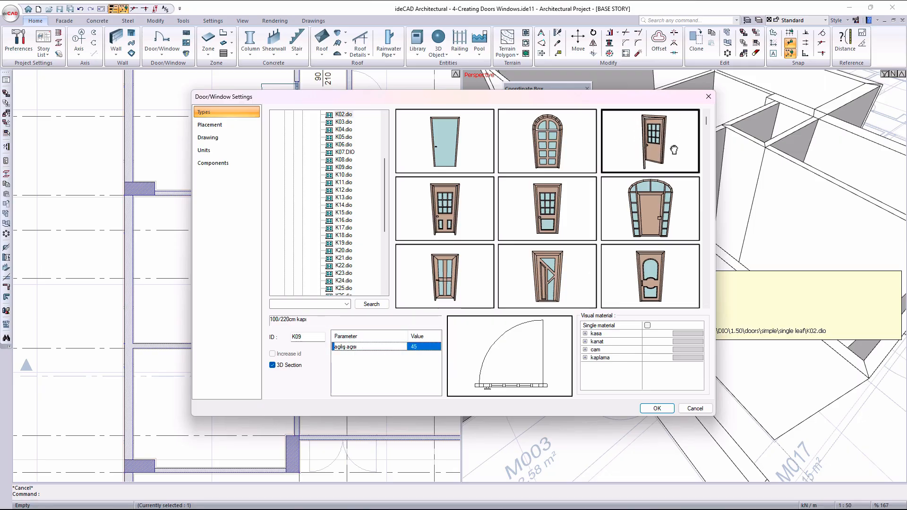
{"action": "left_click", "coordinate": [656, 409]}
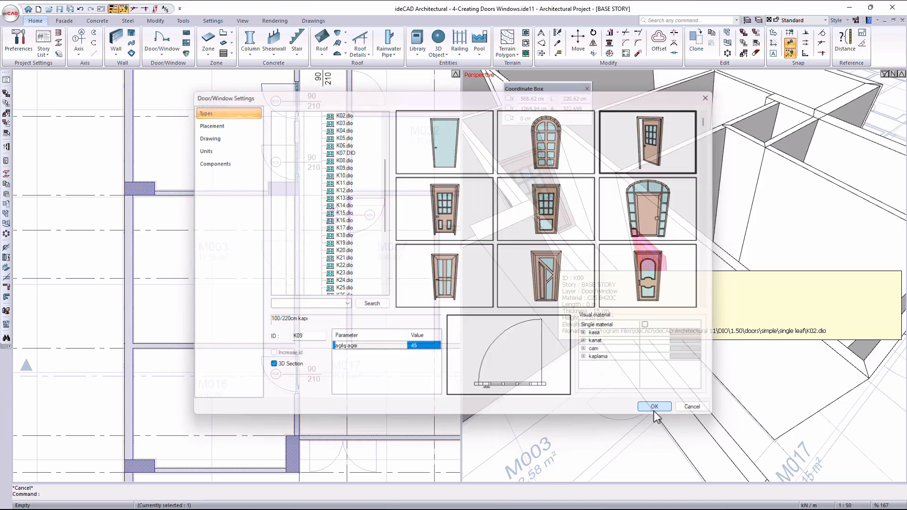
- Examine the opened leaf of M007's corridor door in plan and 3D
{"action": "scroll", "coordinate": [383, 210], "scroll_direction": "up", "scroll_amount": 3}
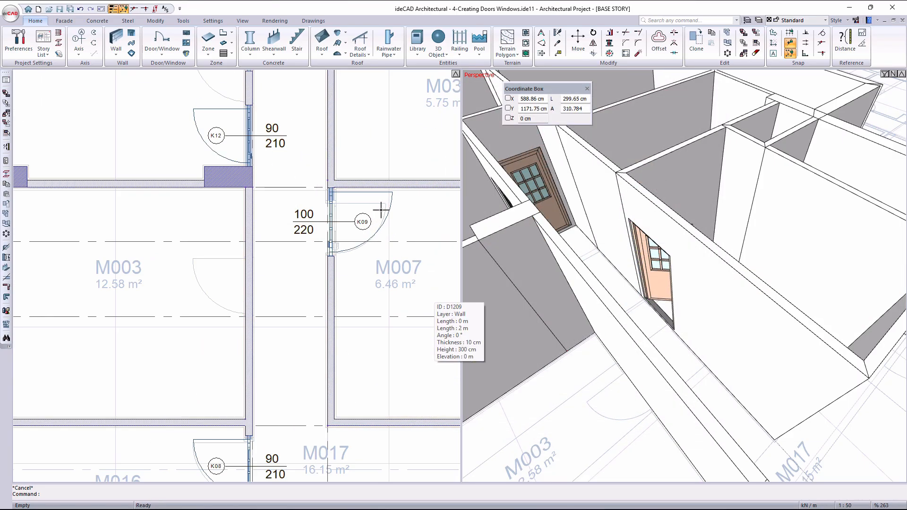
{"action": "scroll", "coordinate": [636, 289], "scroll_direction": "up", "scroll_amount": 2}
{"action": "middle_click_drag", "start_coordinate": [637, 289], "coordinate": [525, 300], "text": "ctrl"}
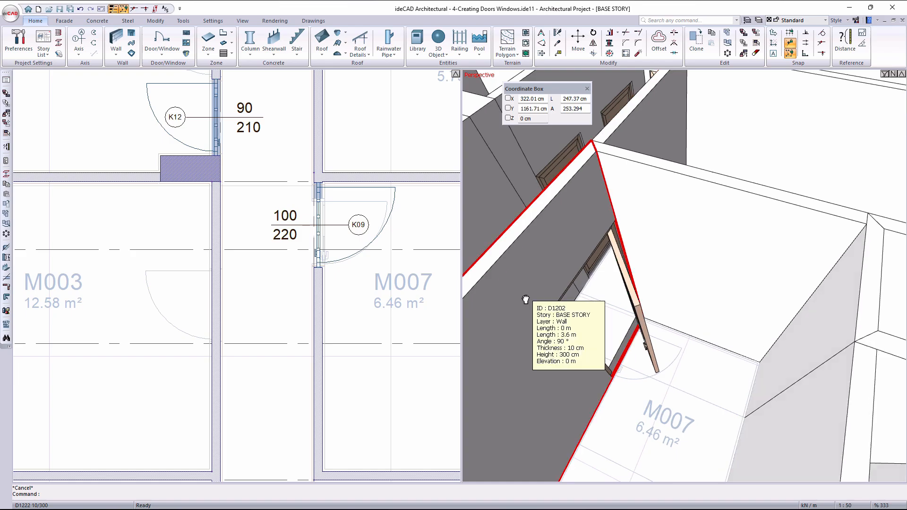
{"action": "scroll", "coordinate": [639, 263], "scroll_direction": "down", "scroll_amount": 5}
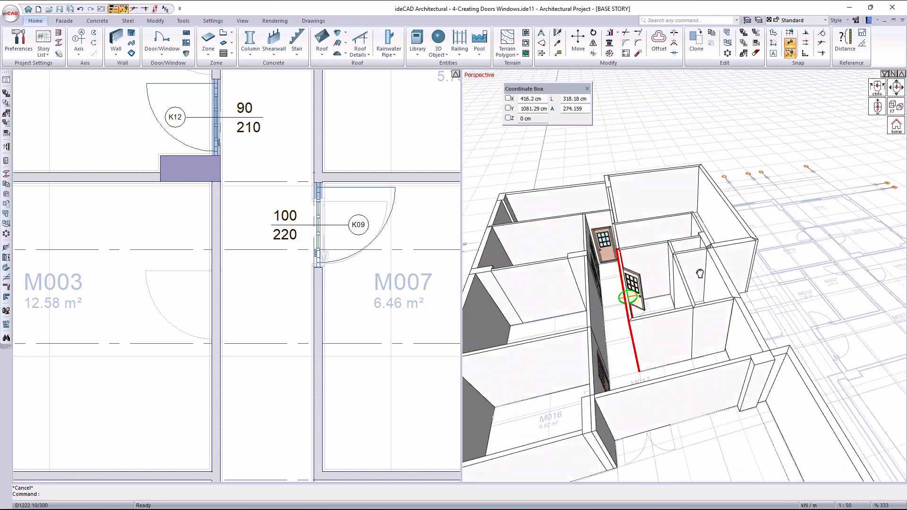
{"action": "middle_click_drag", "start_coordinate": [737, 276], "coordinate": [768, 250], "text": "ctrl"}
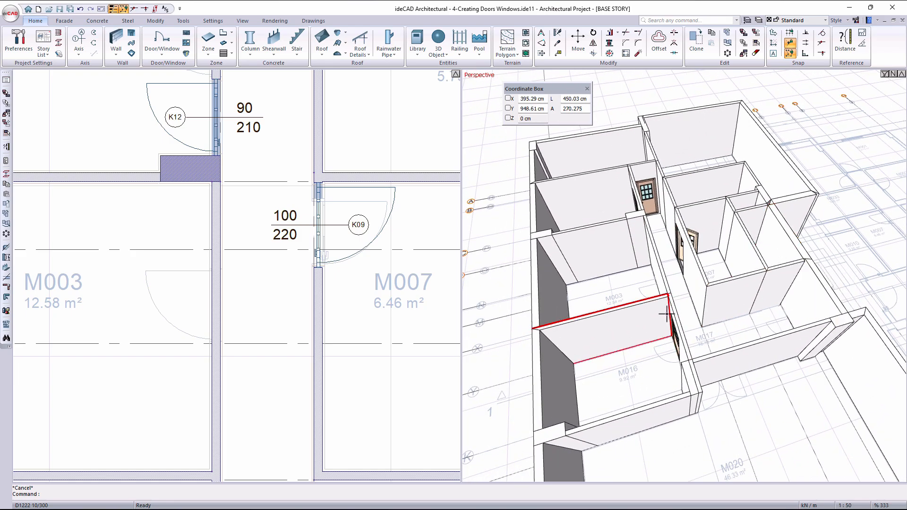
{"action": "mouse_move", "coordinate": [609, 307]}
{"action": "middle_mouse_down", "text": "ctrl"}
{"action": "mouse_move", "coordinate": [588, 318]}
{"action": "mouse_move", "coordinate": [735, 310]}
{"action": "mouse_move", "coordinate": [605, 293]}
{"action": "mouse_move", "coordinate": [638, 277]}
{"action": "mouse_move", "coordinate": [721, 316]}
{"action": "middle_mouse_up", "text": "ctrl"}
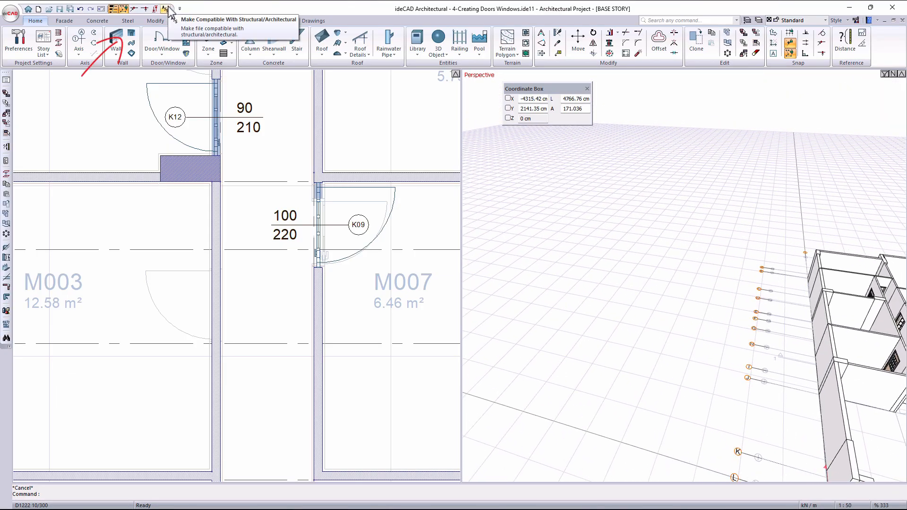
- Draw a U-shaped spline wall through three points in the empty area left of the floor plan
{"action": "left_click", "coordinate": [115, 40]}
{"action": "scroll", "coordinate": [339, 324], "scroll_direction": "down", "scroll_amount": 10}
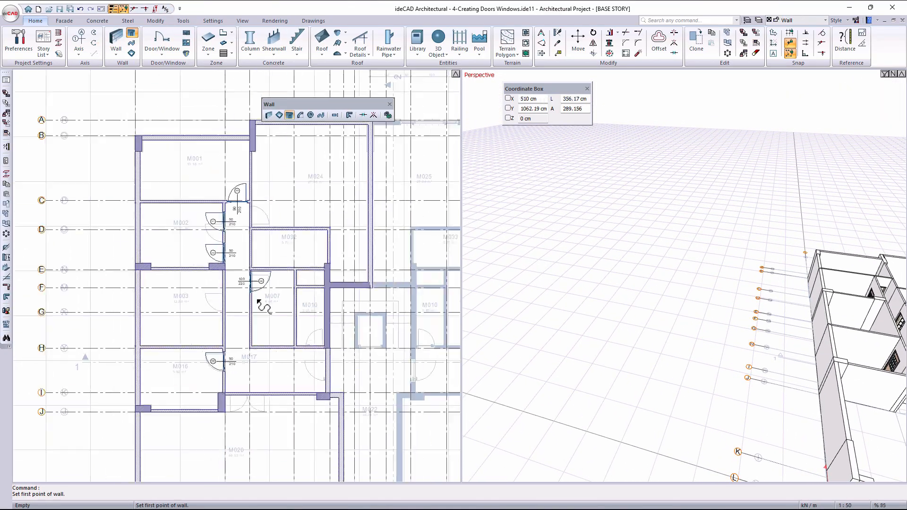
{"action": "scroll", "coordinate": [153, 290], "scroll_direction": "up", "scroll_amount": 1}
{"action": "left_click", "coordinate": [90, 223]}
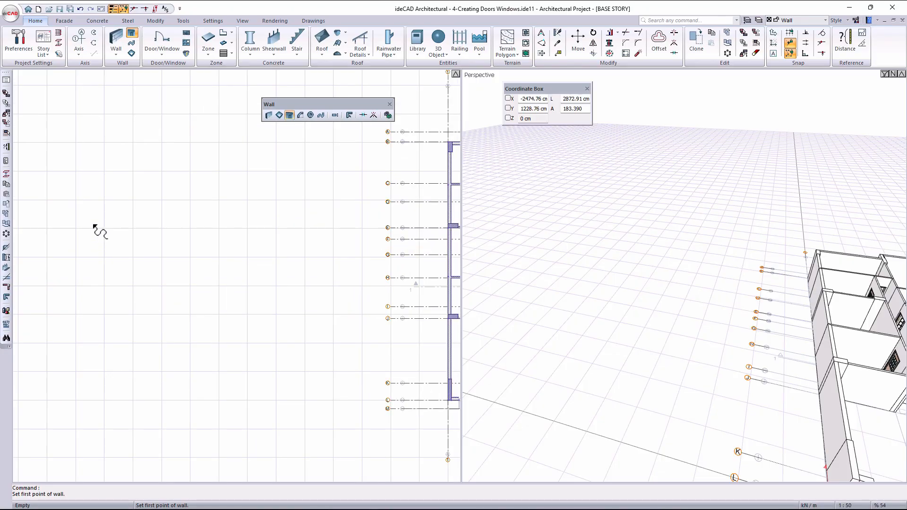
{"action": "left_click", "coordinate": [154, 292]}
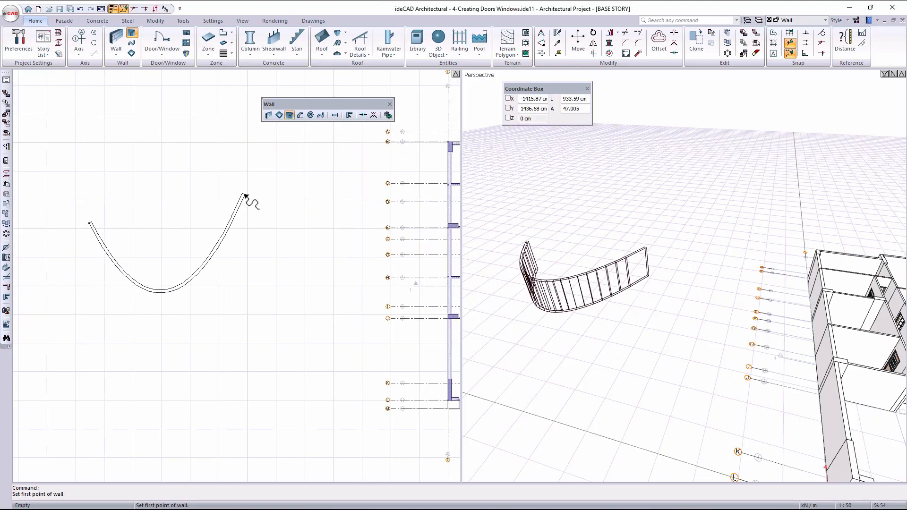
{"action": "key", "text": "Escape"}
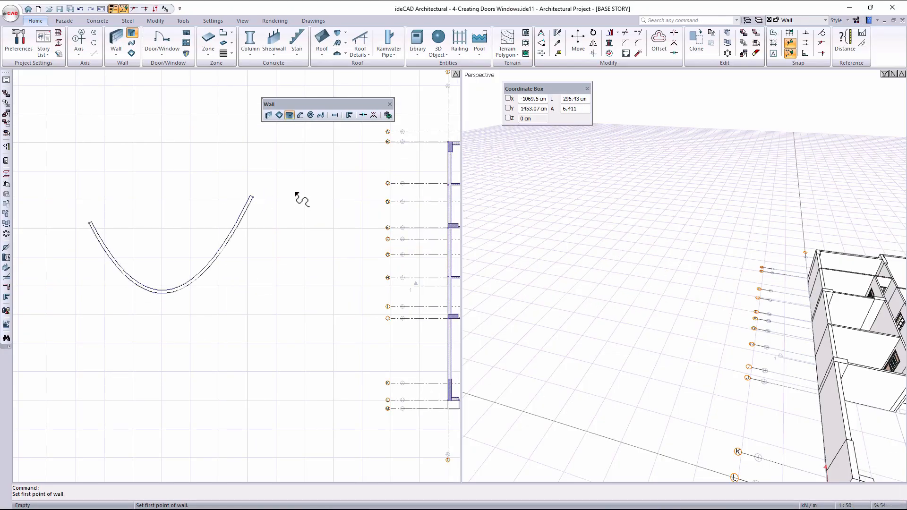
- Start the Door/Window command and browse its 1.50 type library to the sliding windows category
{"action": "scroll", "coordinate": [131, 289], "scroll_direction": "up", "scroll_amount": 2}
{"action": "scroll", "coordinate": [504, 288], "scroll_direction": "up", "scroll_amount": 5}
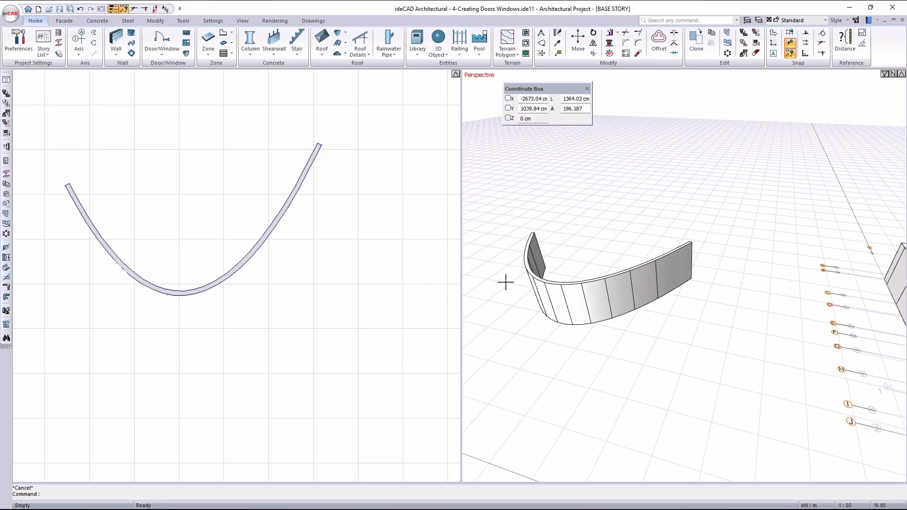
{"action": "middle_click_drag", "start_coordinate": [573, 297], "coordinate": [713, 271]}
{"action": "left_click", "coordinate": [162, 38]}
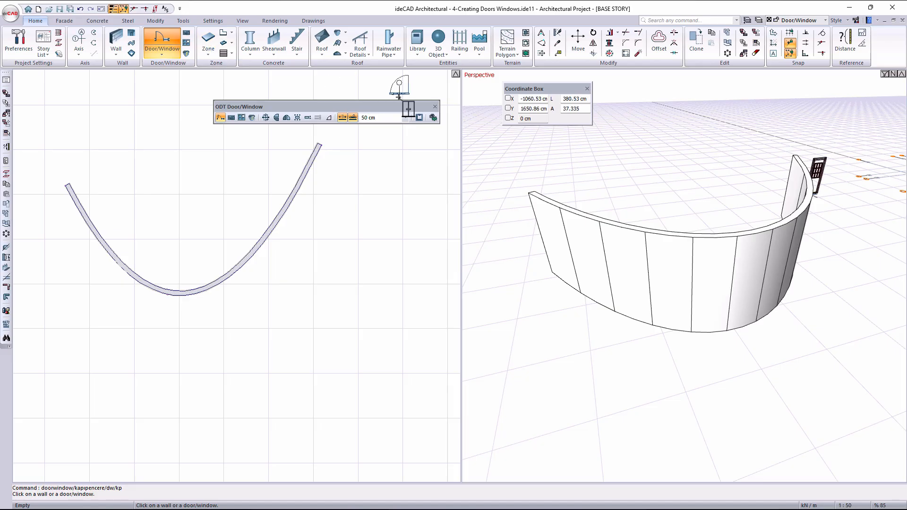
{"action": "left_click", "coordinate": [433, 118]}
{"action": "scroll", "coordinate": [344, 142], "scroll_direction": "up", "scroll_amount": 4}
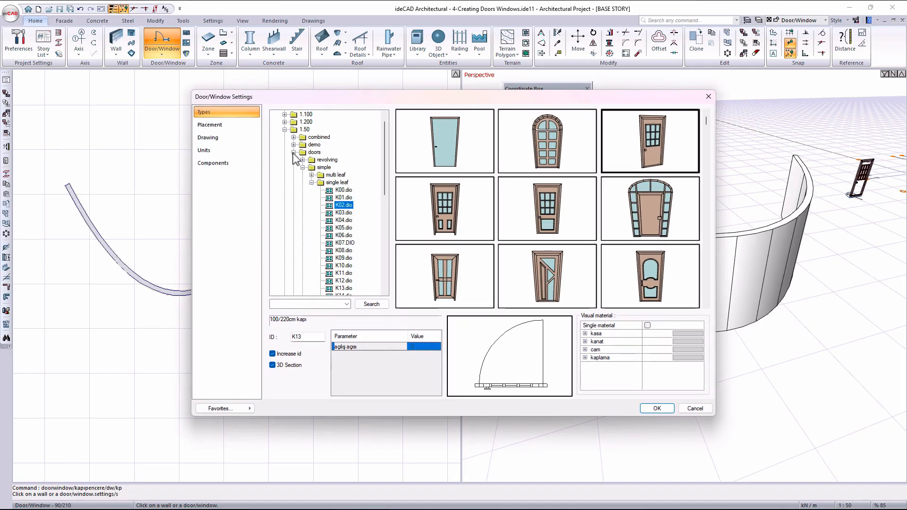
{"action": "left_click", "coordinate": [293, 152]}
{"action": "left_click", "coordinate": [294, 175]}
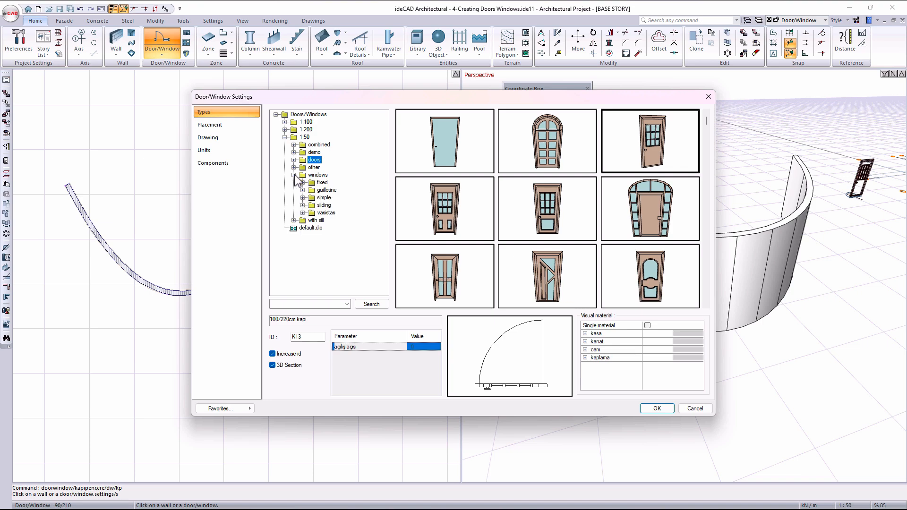
{"action": "left_click", "coordinate": [328, 191]}
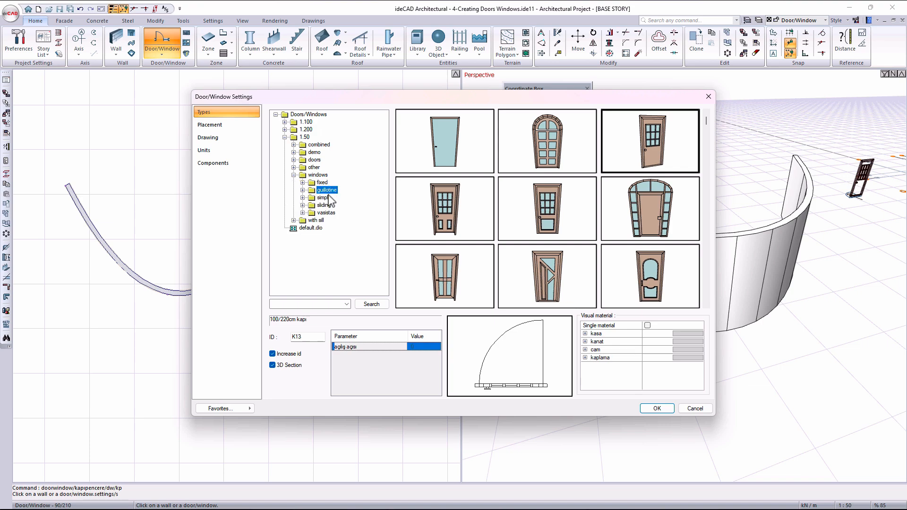
{"action": "left_click", "coordinate": [329, 206]}
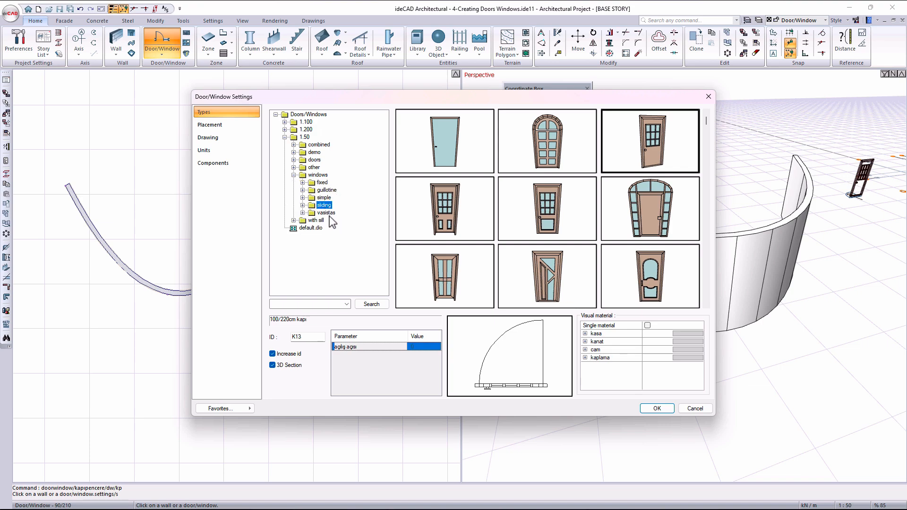
{"action": "left_click", "coordinate": [303, 205]}
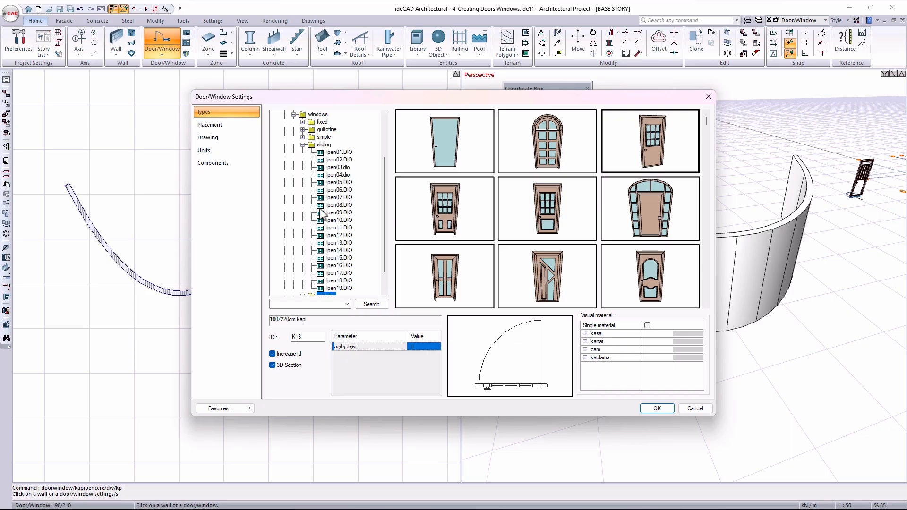
- Compare sliding window types and choose the two-pane 205/100 cm model, Ipen03.dio, for placement
{"action": "left_click", "coordinate": [344, 160]}
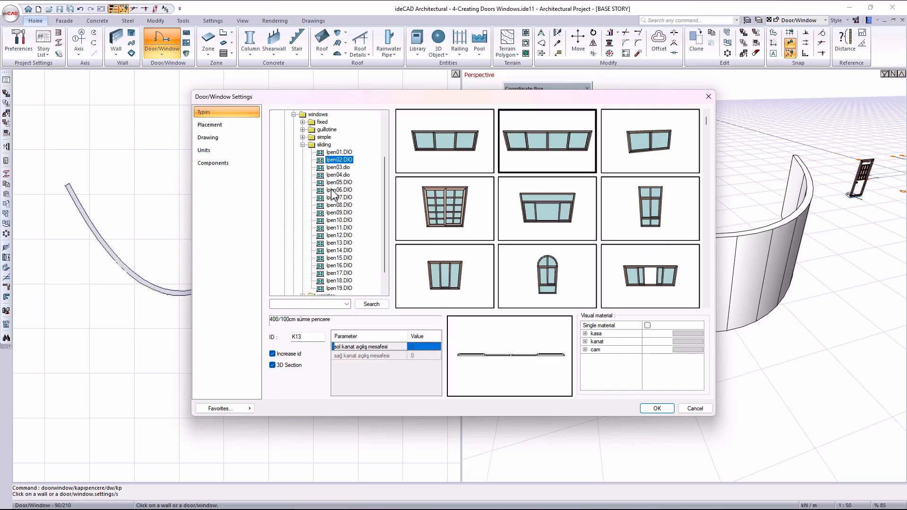
{"action": "left_click", "coordinate": [343, 198]}
{"action": "left_click", "coordinate": [470, 147]}
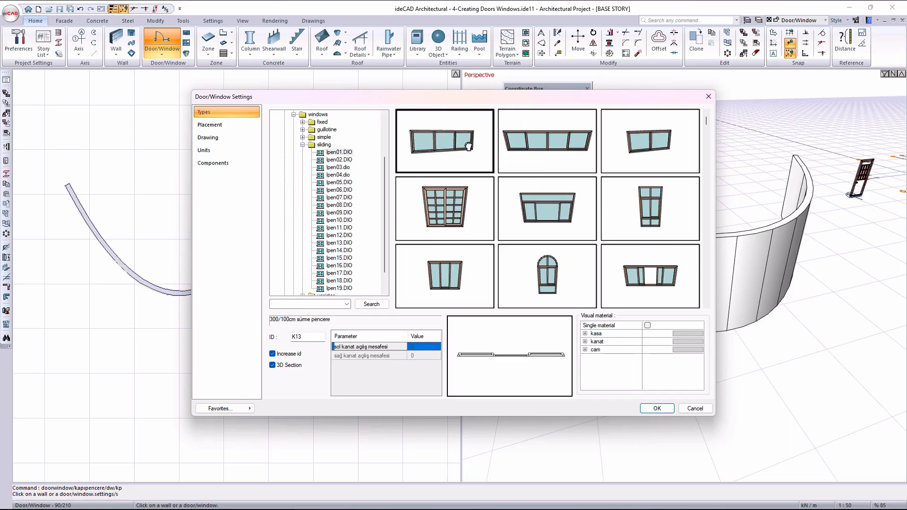
{"action": "left_click", "coordinate": [611, 132]}
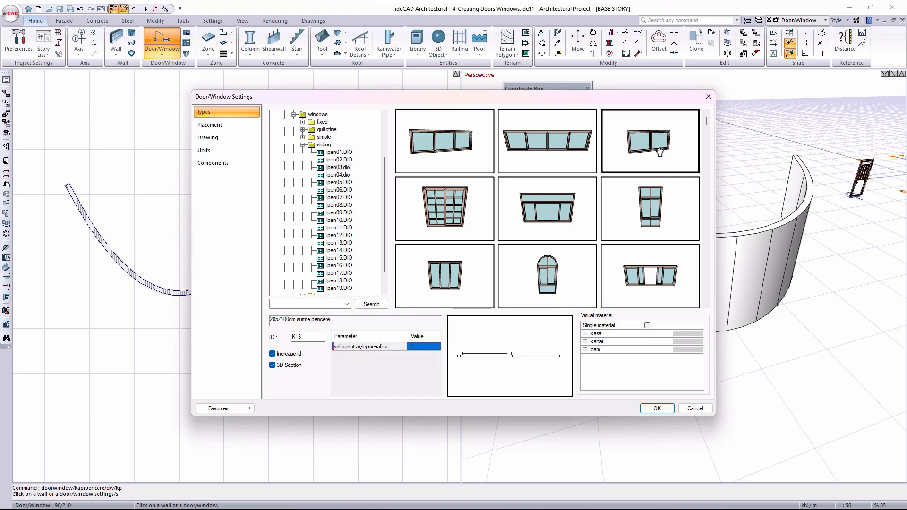
{"action": "left_click", "coordinate": [656, 409]}
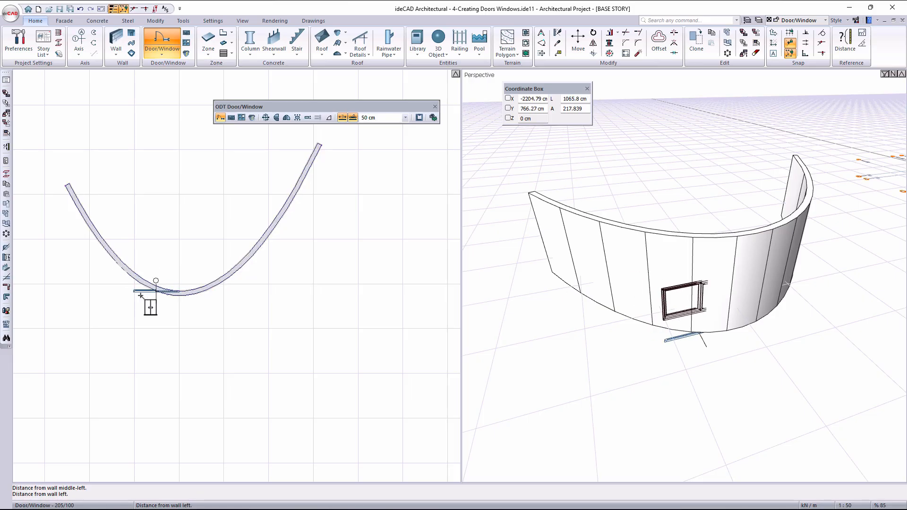
- Set the placement distance for the window on the curved wall to 200 cm
{"action": "scroll", "coordinate": [141, 295], "scroll_direction": "up", "scroll_amount": 3}
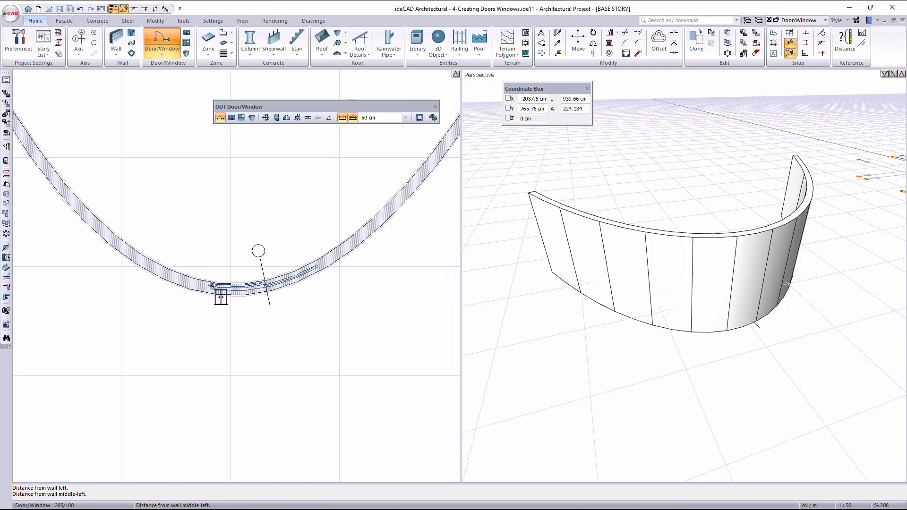
{"action": "left_click", "coordinate": [382, 118]}
{"action": "type", "text": "200"}
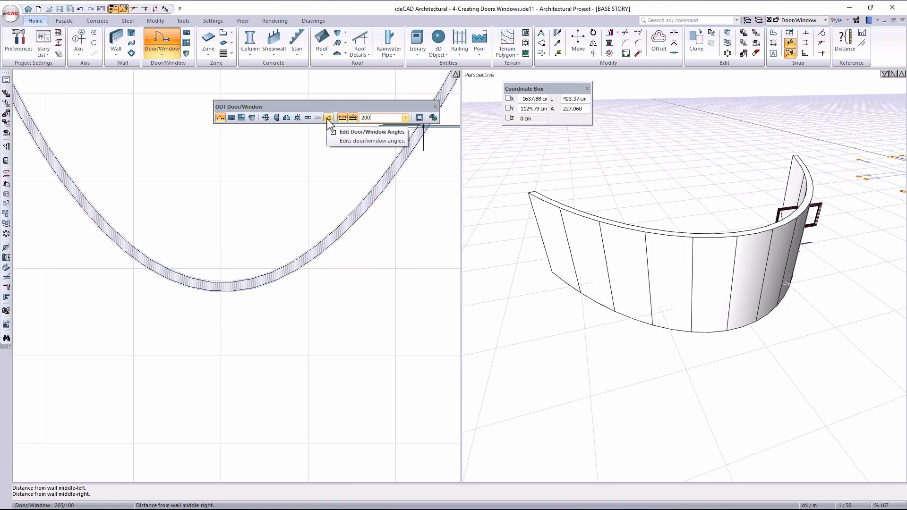
{"action": "left_click", "coordinate": [181, 286]}
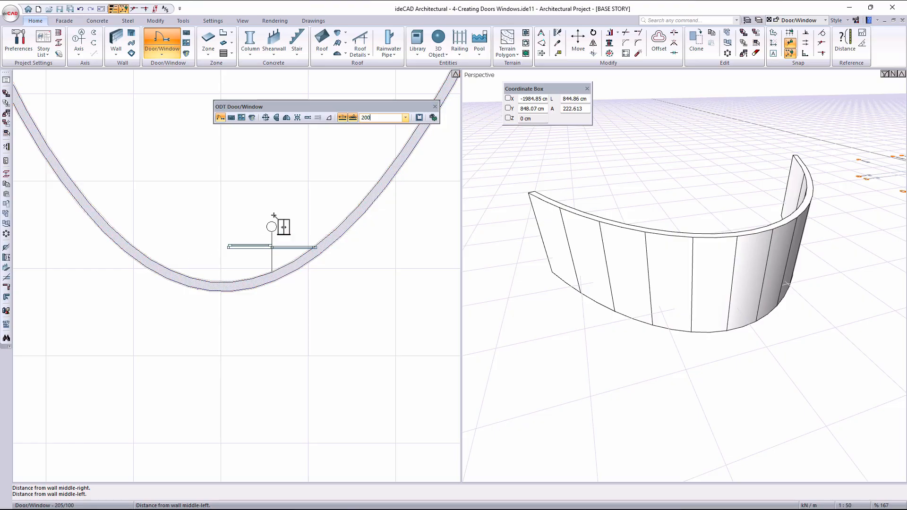
- Set the bent window's elevation to 100 cm, height to 180 cm and width to 300 cm, and place it near the curved wall's lowest point
{"action": "left_click", "coordinate": [419, 118]}
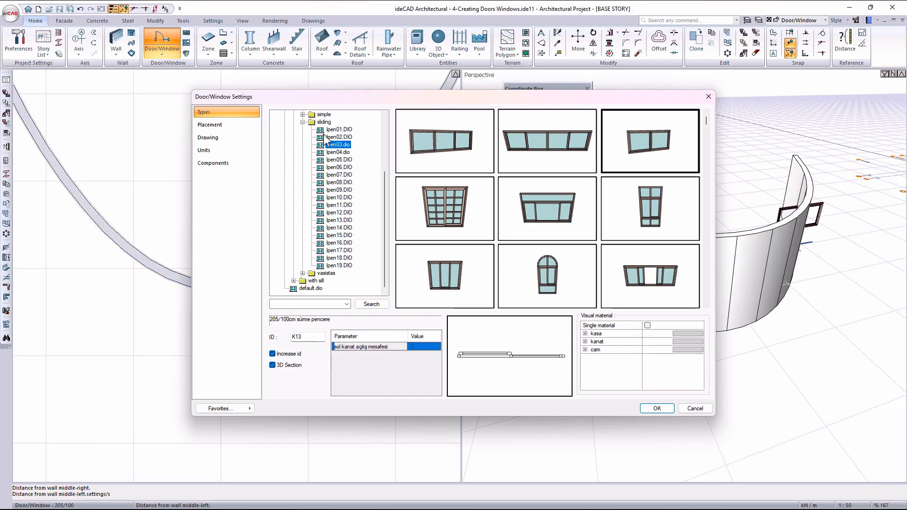
{"action": "left_click", "coordinate": [210, 124]}
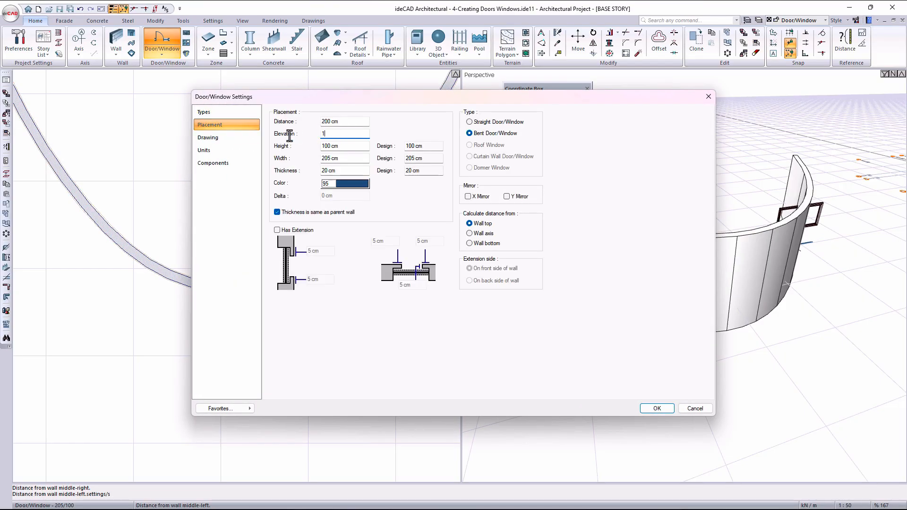
{"action": "key", "text": "Tab"}
{"action": "key", "text": "Tab"}
{"action": "type", "text": "3"}
{"action": "left_click", "coordinate": [667, 410]}
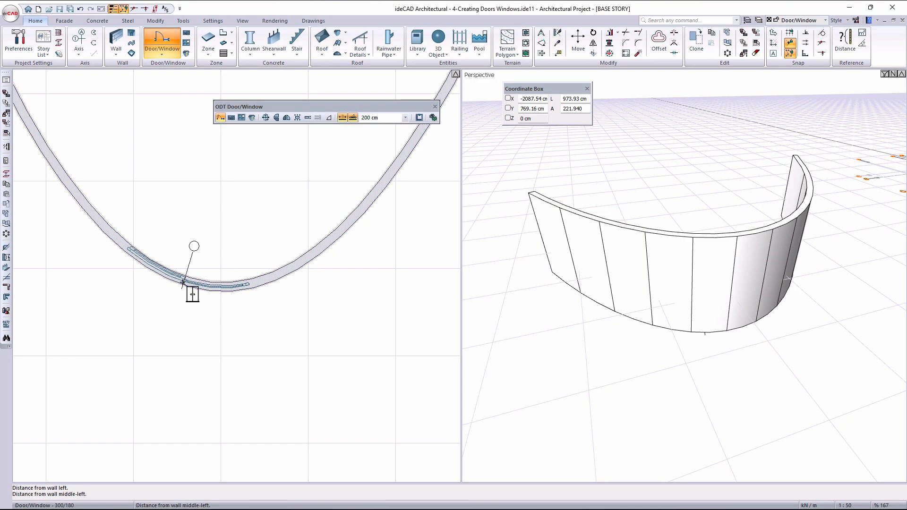
{"action": "left_click", "coordinate": [183, 282]}
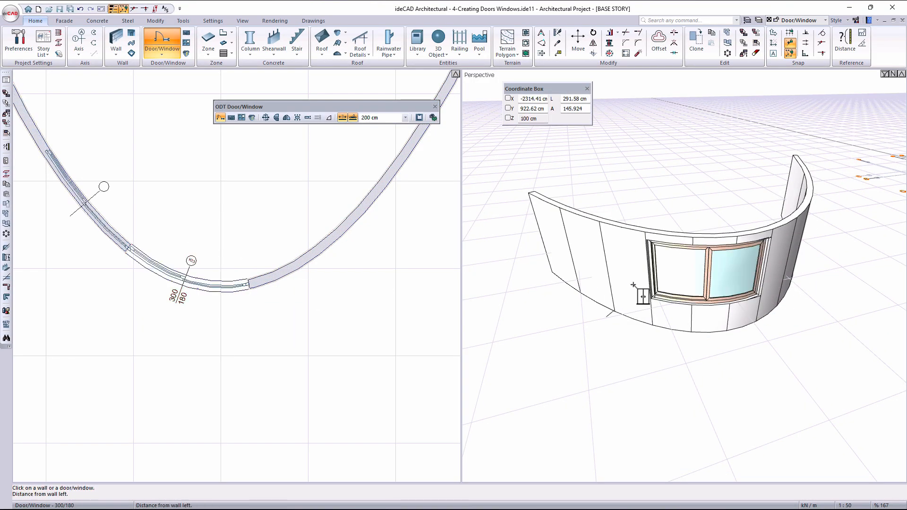
- Inspect the bent window in the curved wall up close, and delete it
{"action": "scroll", "coordinate": [681, 321], "scroll_direction": "up", "scroll_amount": 5}
{"action": "middle_click_drag", "start_coordinate": [664, 354], "coordinate": [731, 316], "text": "ctrl"}
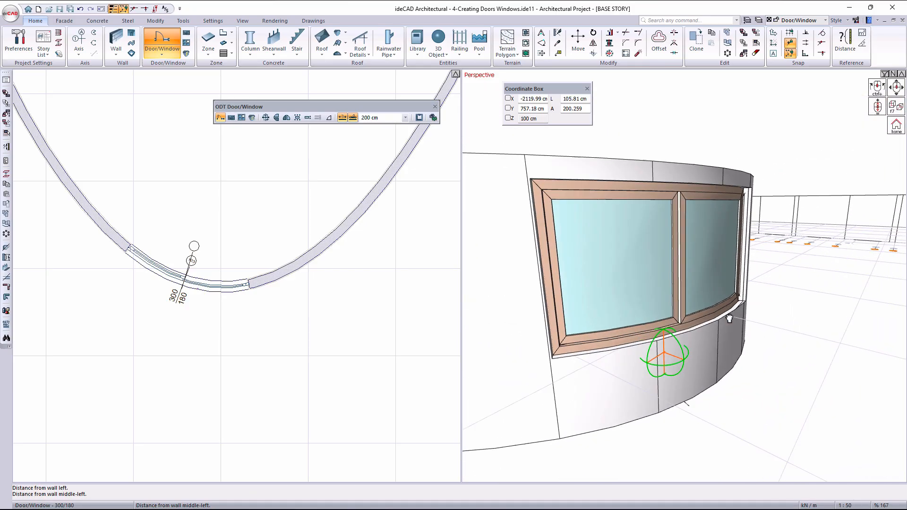
{"action": "scroll", "coordinate": [731, 315], "scroll_direction": "down", "scroll_amount": 2}
{"action": "key", "text": "Escape"}
{"action": "key", "text": "Delete"}
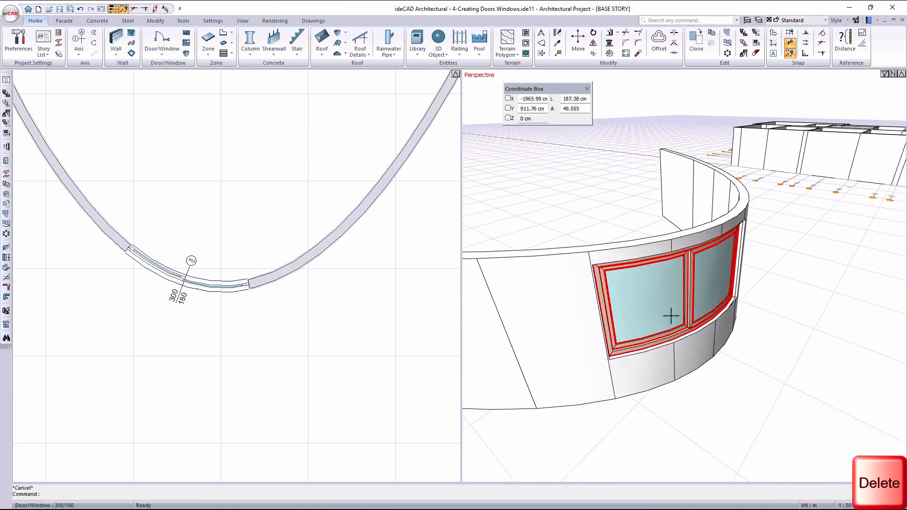
{"action": "left_click", "coordinate": [724, 315]}
{"action": "right_click", "coordinate": [684, 213]}
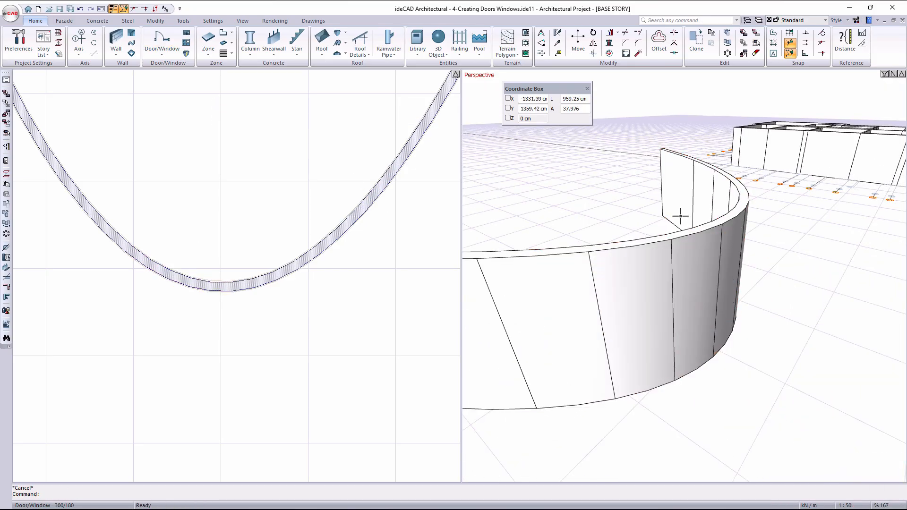
- Set the door/window type to Straight and place the 300 by 180 cm sliding window near the curved wall's lowest point
{"action": "left_click", "coordinate": [178, 39]}
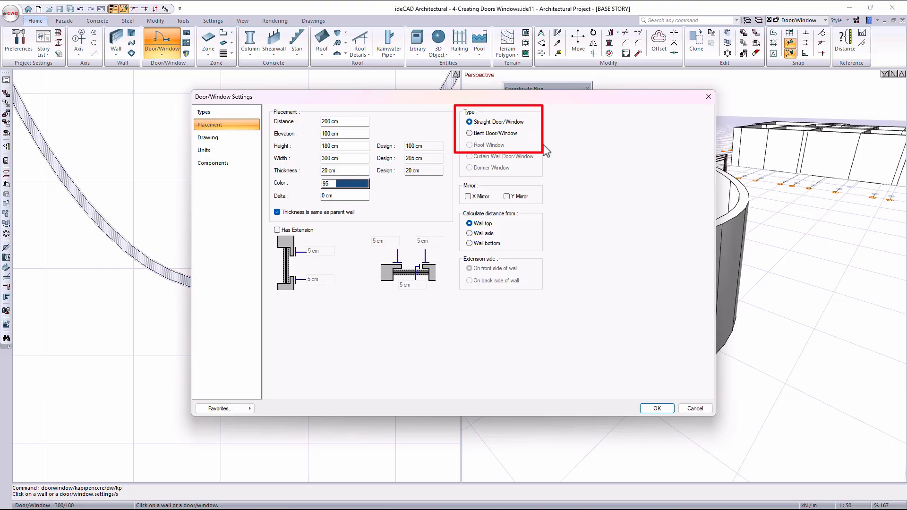
{"action": "left_click", "coordinate": [652, 409]}
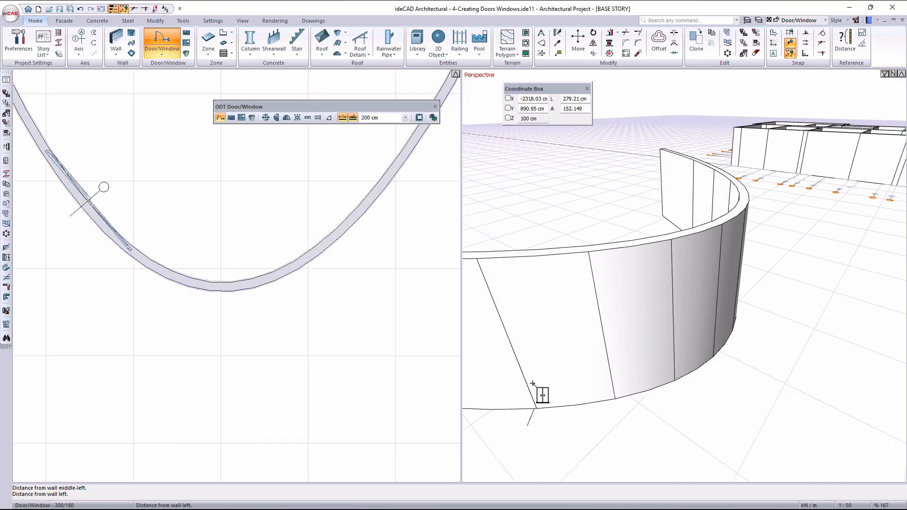
{"action": "left_click", "coordinate": [155, 265]}
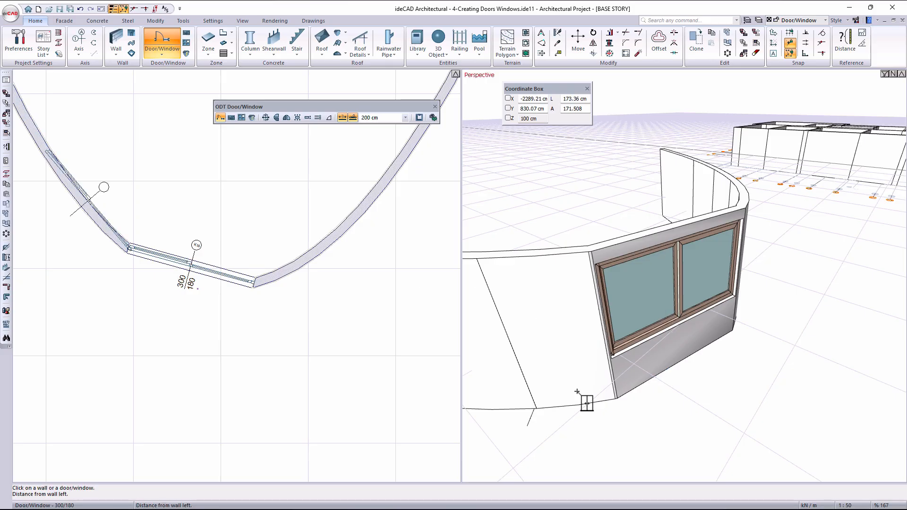
{"action": "key", "text": "Escape"}
{"action": "key", "text": "Escape"}
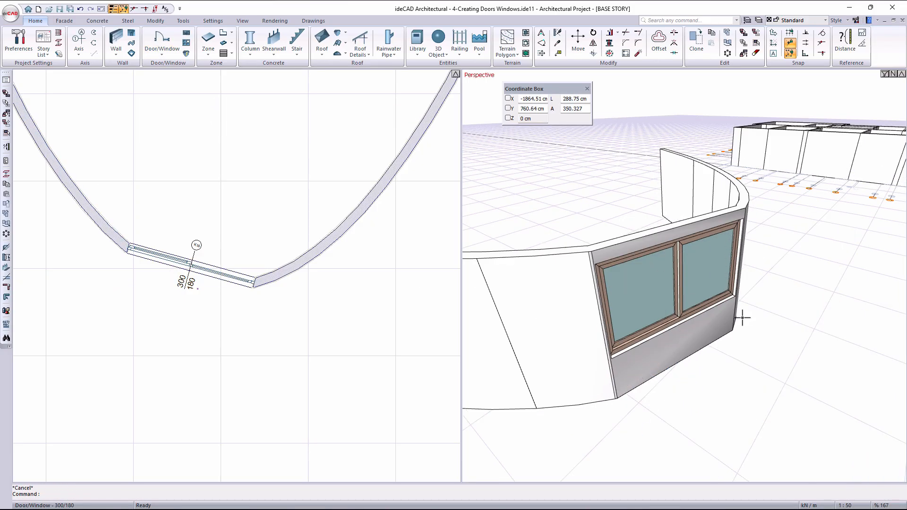
- Change the straight window placed in the curved wall to the Bent Door/Window type
{"action": "middle_click_drag", "start_coordinate": [741, 318], "coordinate": [711, 395], "text": "ctrl"}
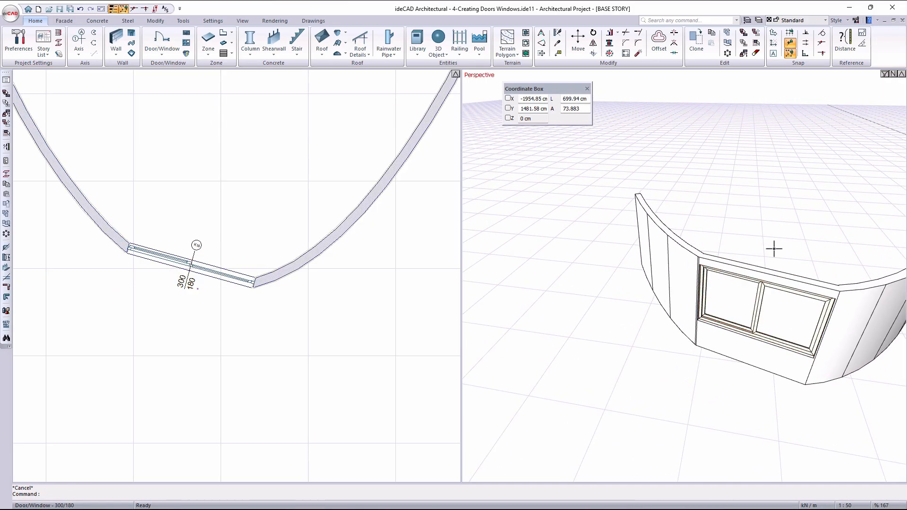
{"action": "scroll", "coordinate": [826, 316], "scroll_direction": "up", "scroll_amount": 2}
{"action": "middle_click_drag", "start_coordinate": [804, 334], "coordinate": [684, 325], "text": "ctrl"}
{"action": "double_click", "coordinate": [676, 297]}
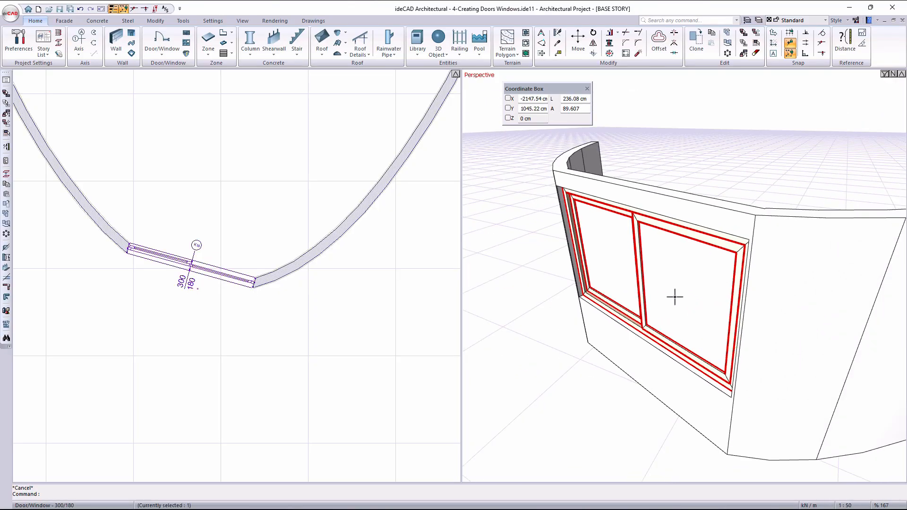
{"action": "left_click", "coordinate": [489, 134]}
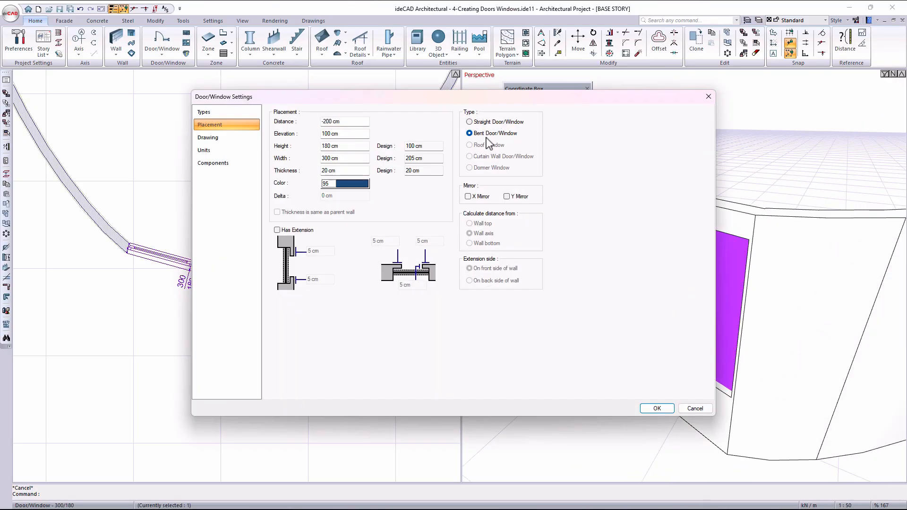
{"action": "left_click", "coordinate": [657, 408]}
{"action": "middle_click_drag", "start_coordinate": [658, 415], "coordinate": [632, 403], "text": "ctrl"}
{"action": "middle_click_drag", "start_coordinate": [631, 404], "coordinate": [486, 432]}
{"action": "middle_click_drag", "start_coordinate": [759, 265], "coordinate": [646, 350]}
{"action": "middle_click_drag", "start_coordinate": [728, 356], "coordinate": [683, 286], "text": "ctrl"}
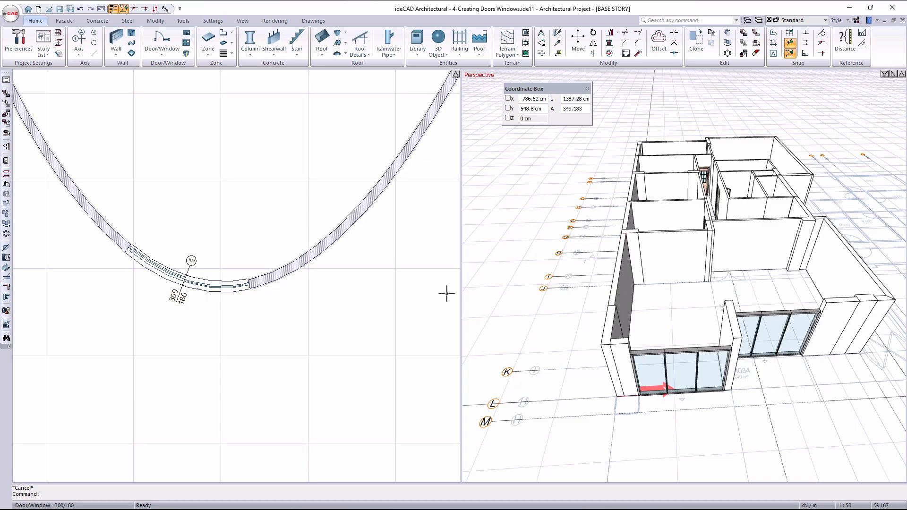
{"action": "middle_click", "coordinate": [378, 292]}
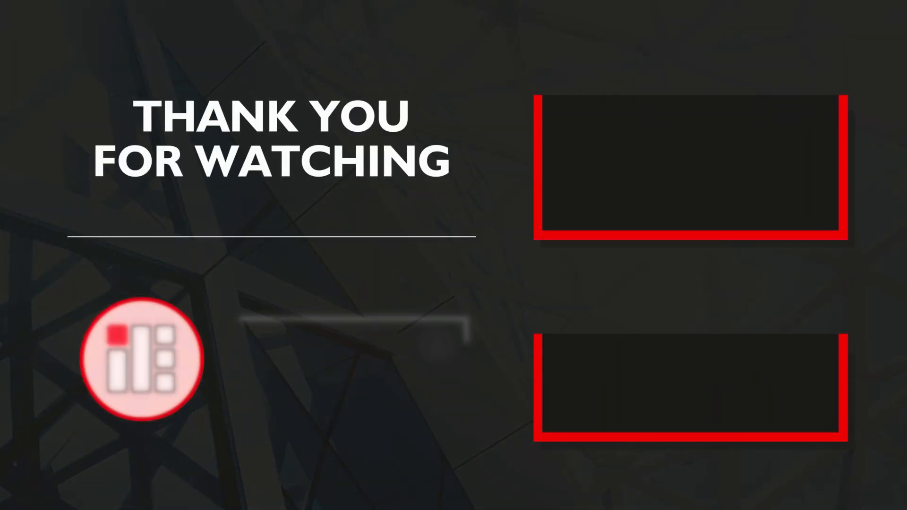